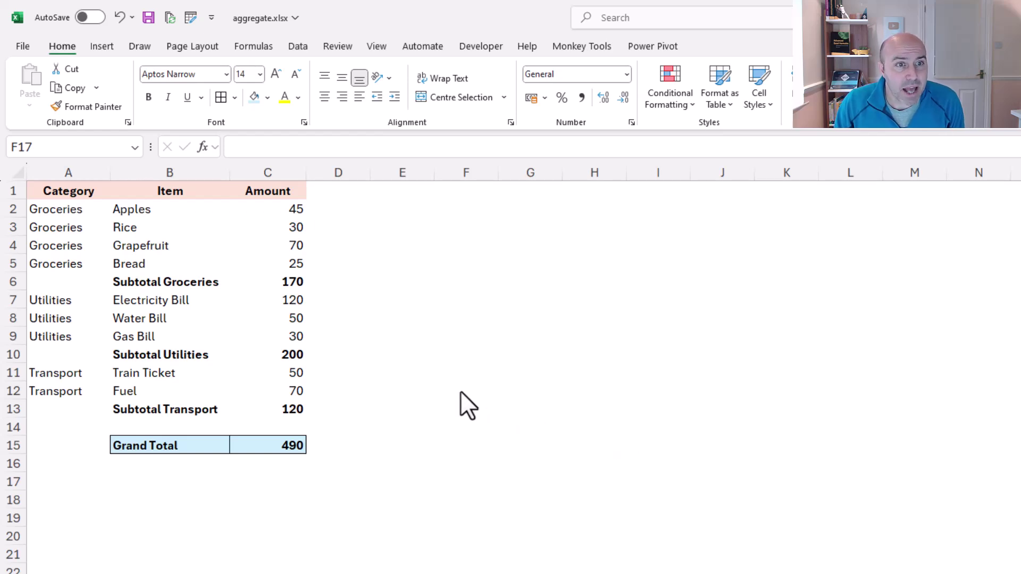
Step: Inspect the SUM formulas behind the Groceries subtotal and the Grand Total
left_click(296, 283)
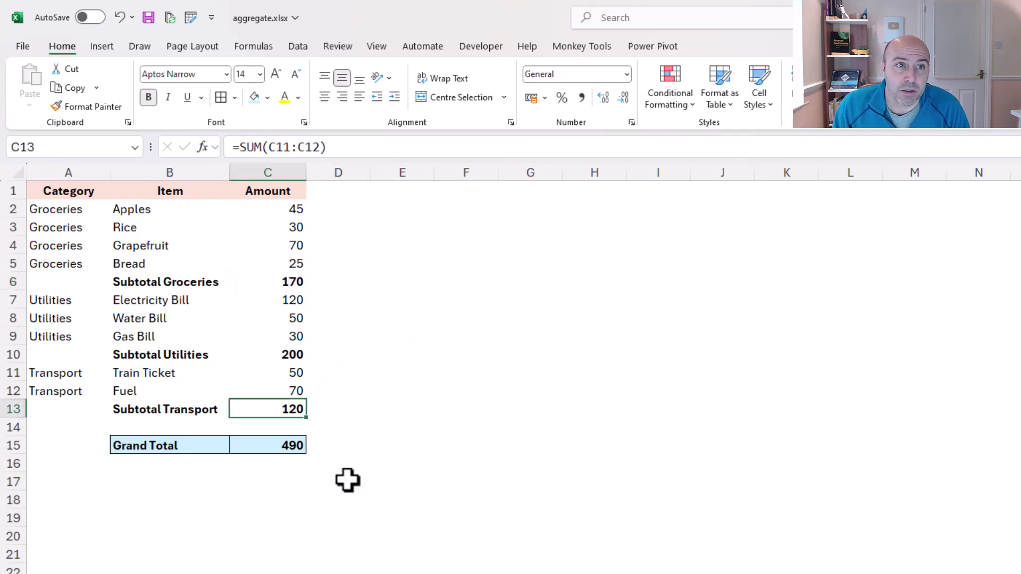
left_click(302, 447)
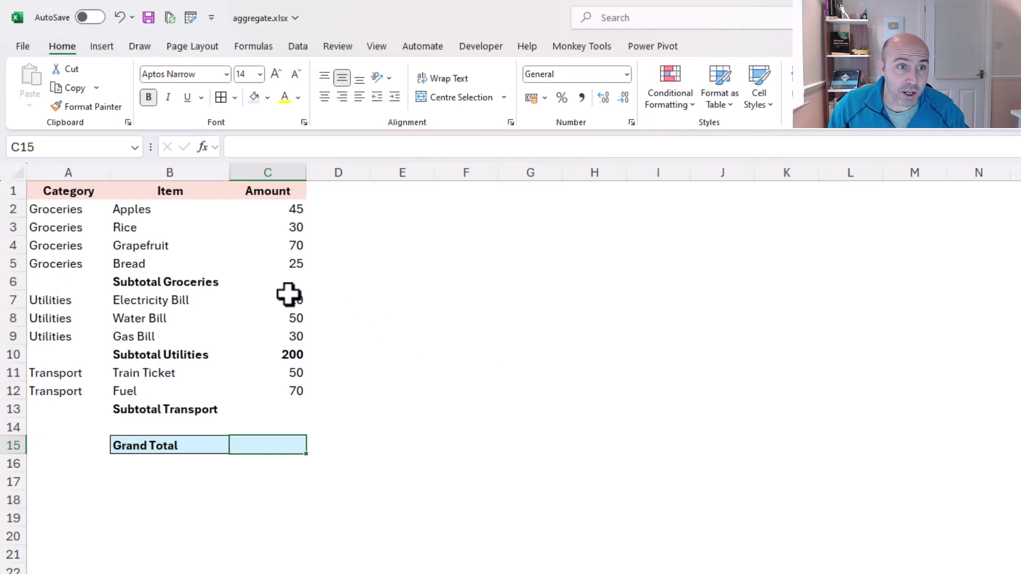
Step: Enter =AGGREGATE(9,,C2:C5) in C6 so the Groceries subtotal shows 170
left_click(271, 284)
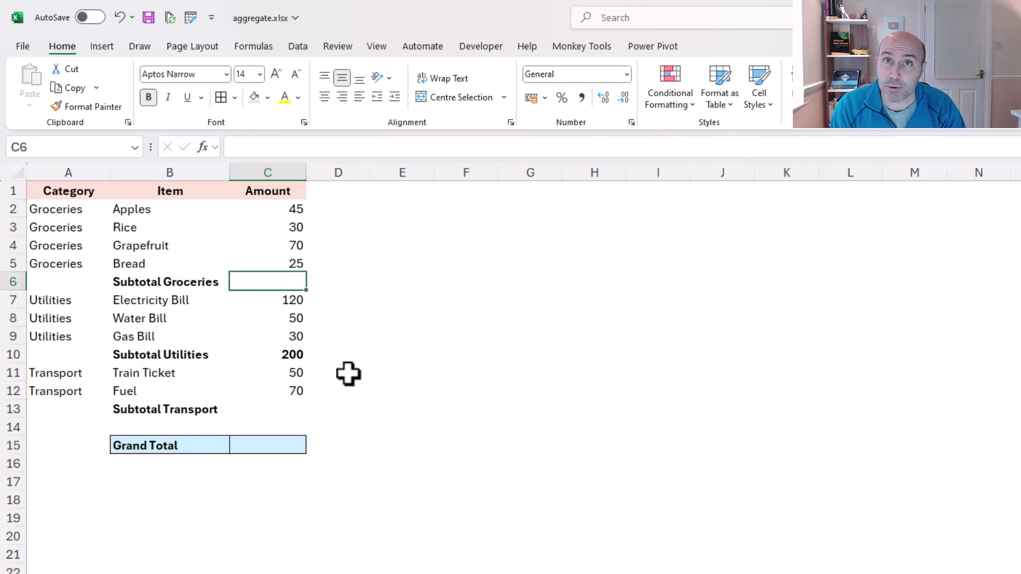
type("=agg")
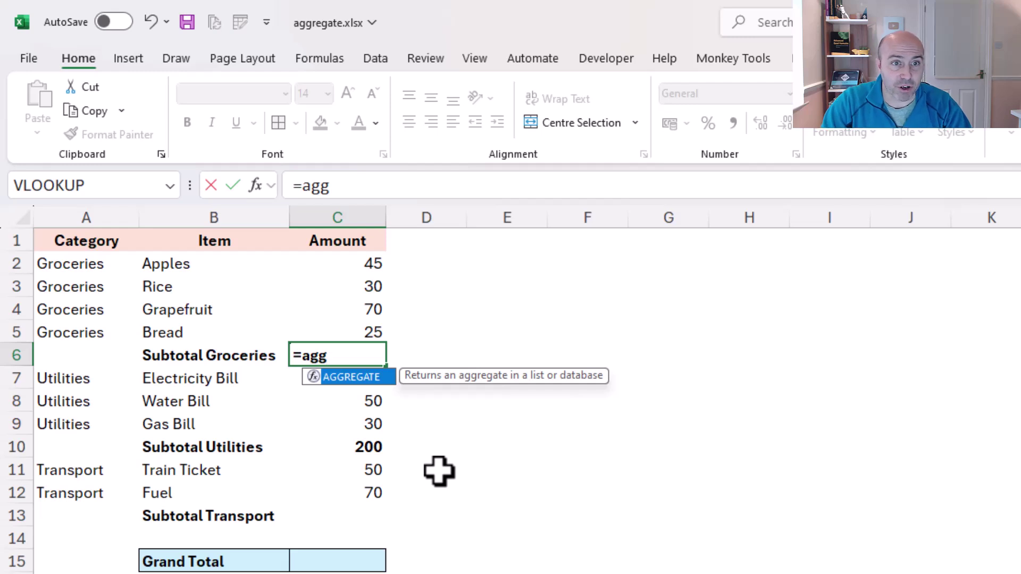
key("Tab")
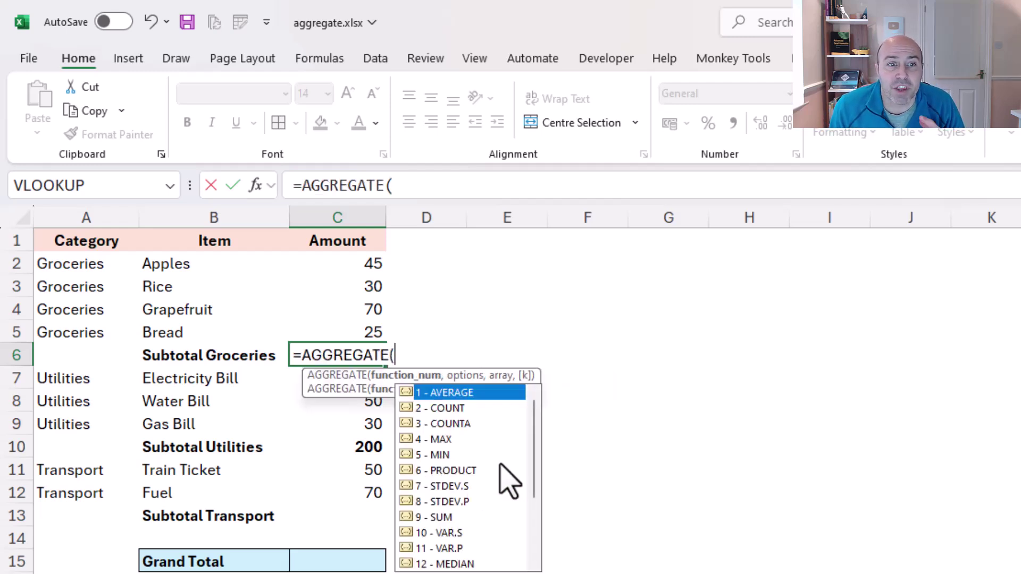
mouse_move(537, 473)
left_mouse_down()
mouse_move(540, 544)
mouse_move(537, 468)
left_mouse_up()
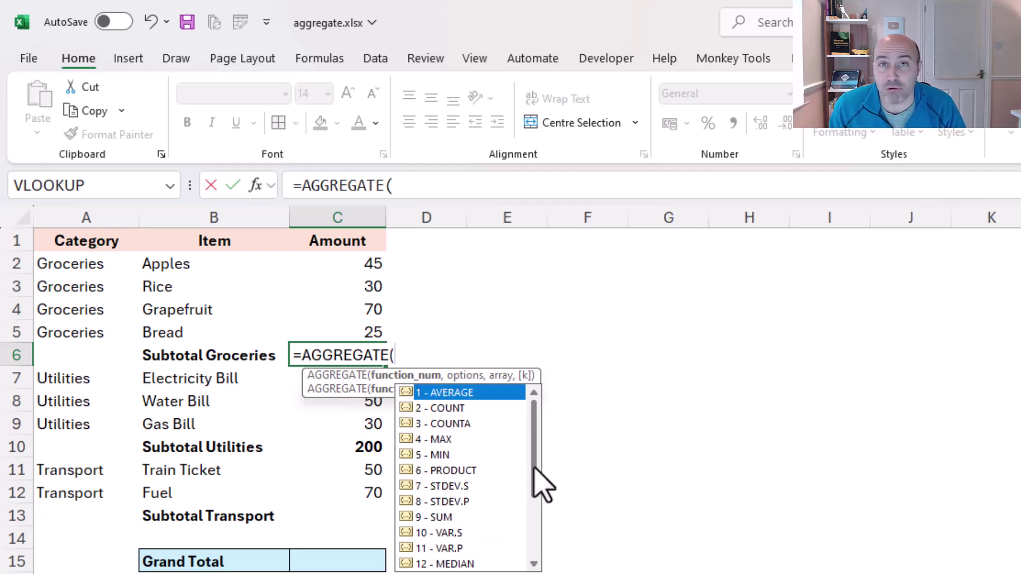
left_click(442, 517)
double_click(442, 517)
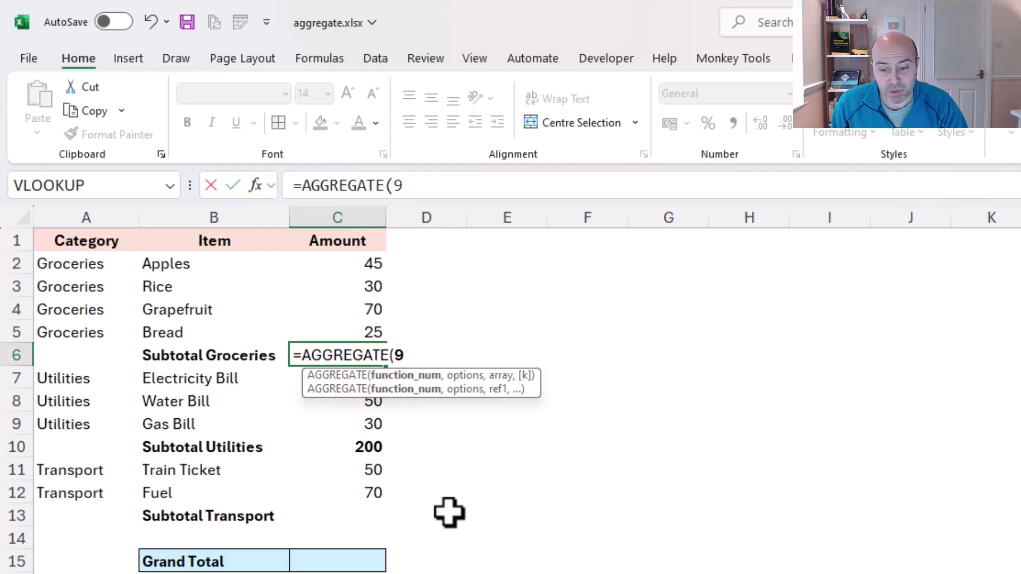
type(",")
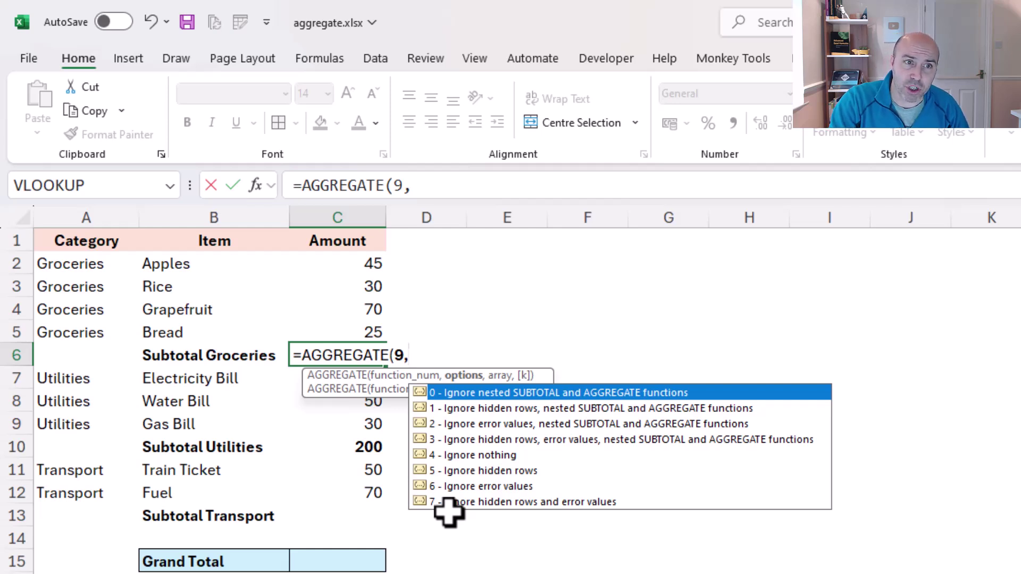
type(",")
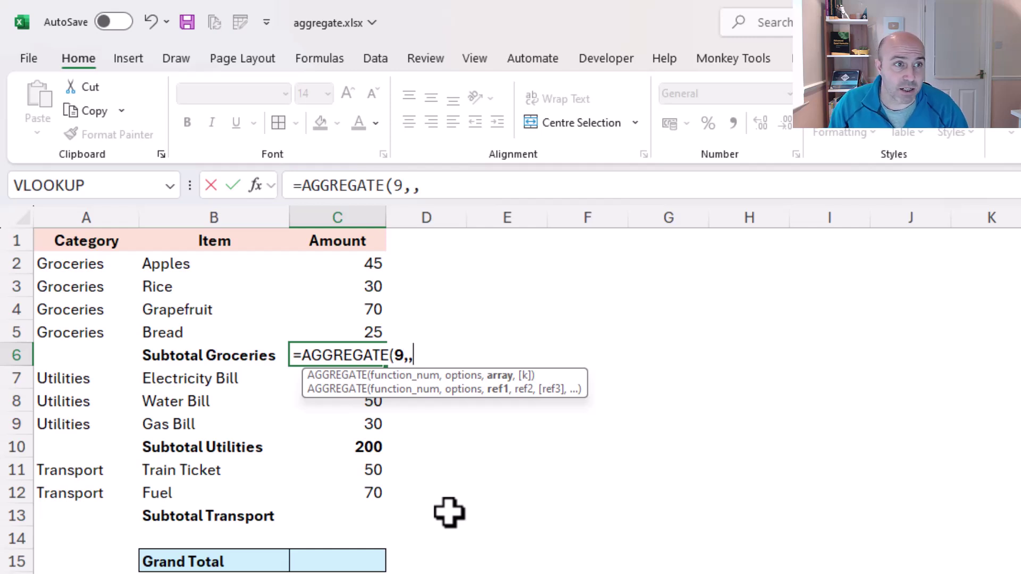
left_click_drag(365, 266, 363, 334)
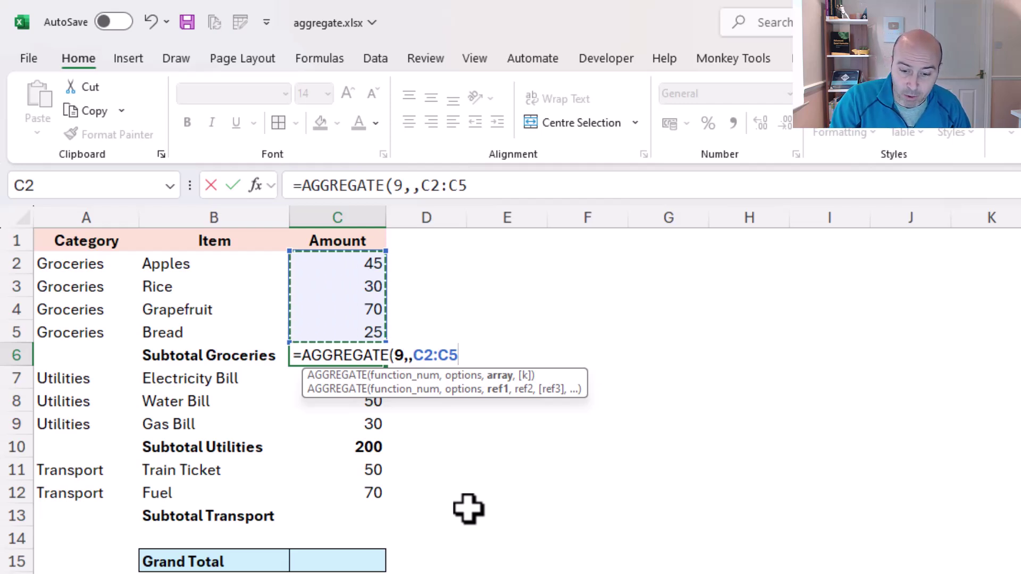
type(")")
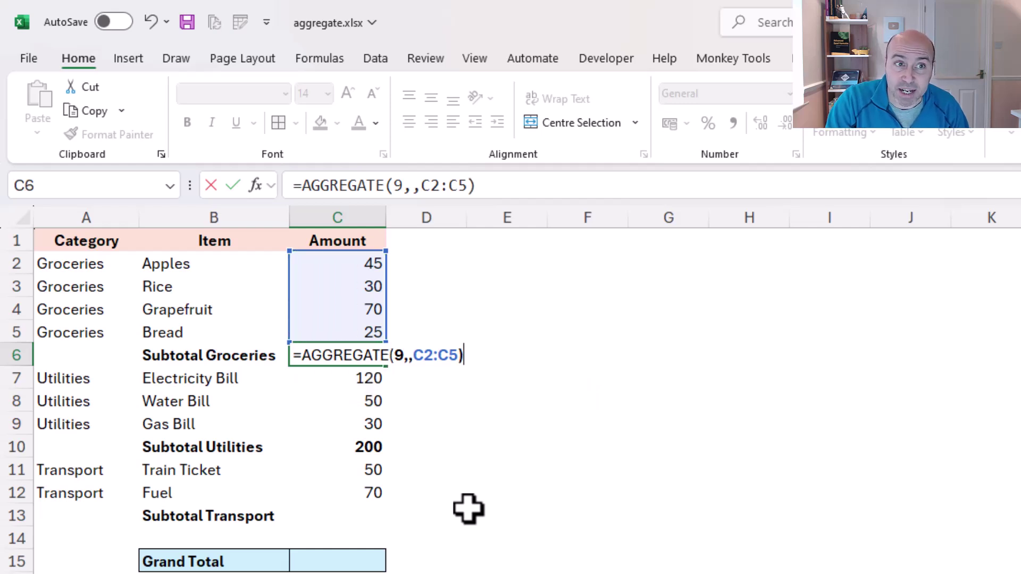
key("Return")
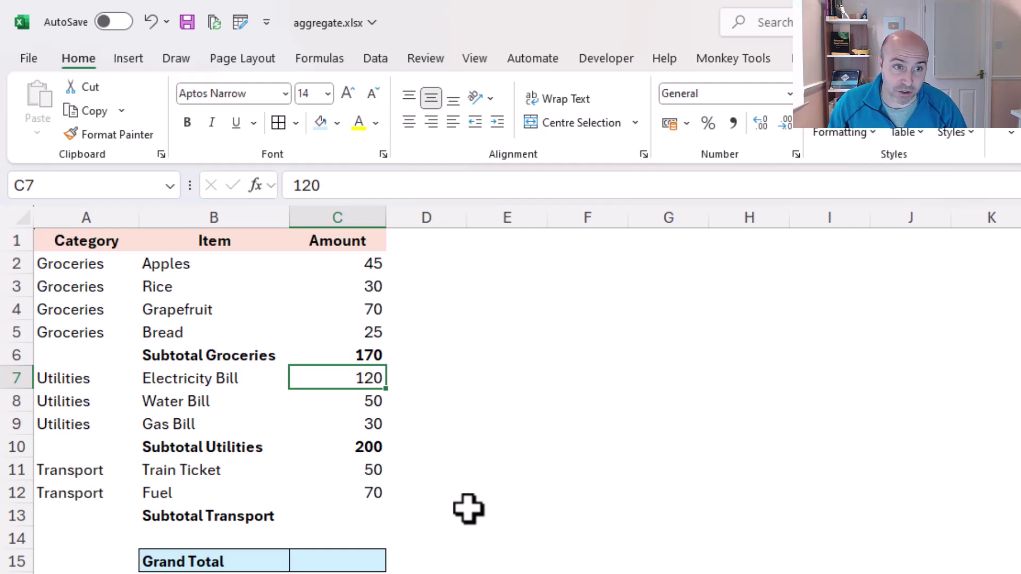
Step: Make the Utilities subtotal in C10 =AGGREGATE(9,,C7:C9), showing 200
left_click(373, 451)
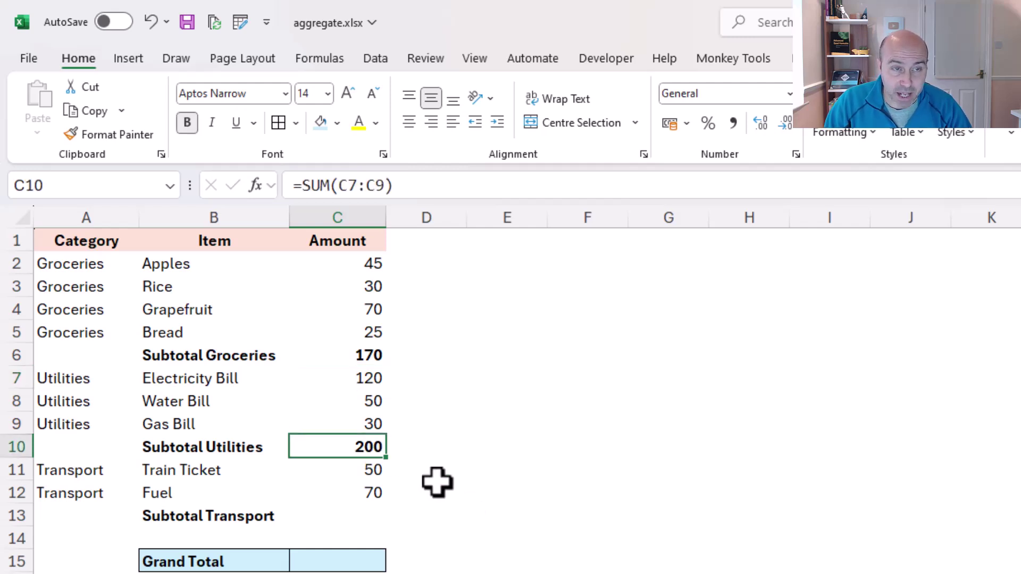
type("=aggreg")
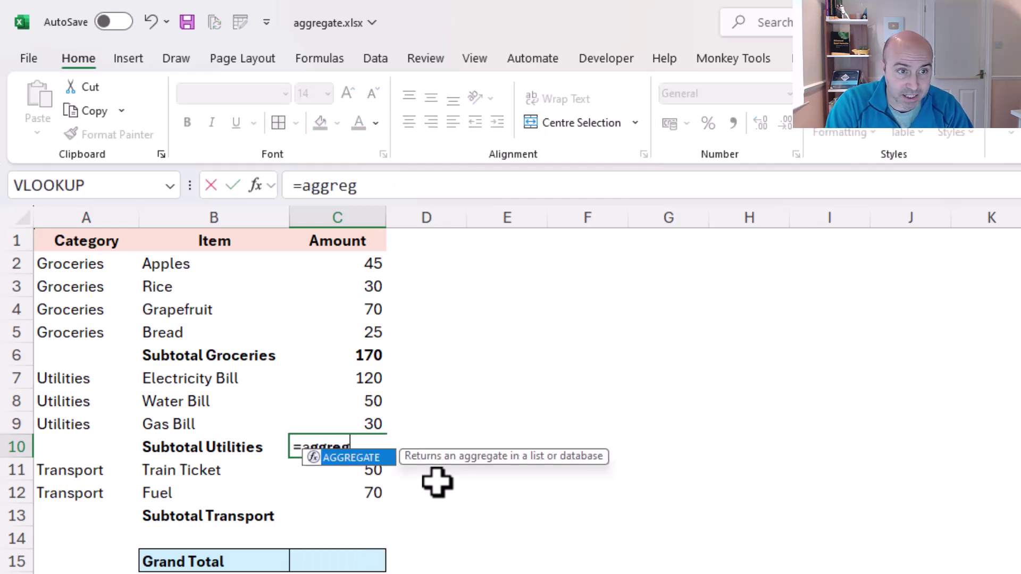
key("Tab")
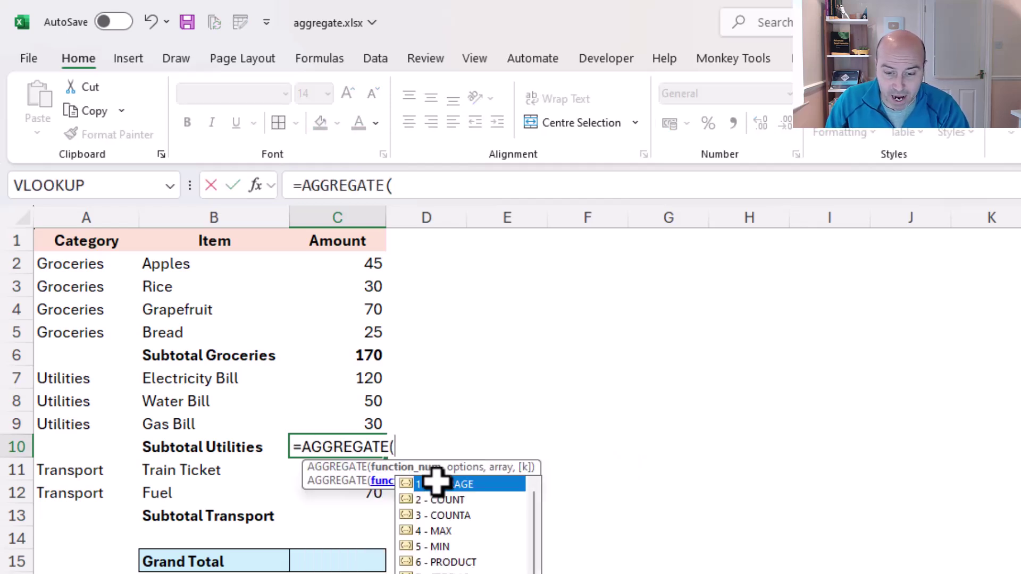
type("9,,")
left_click_drag(359, 379, 357, 420)
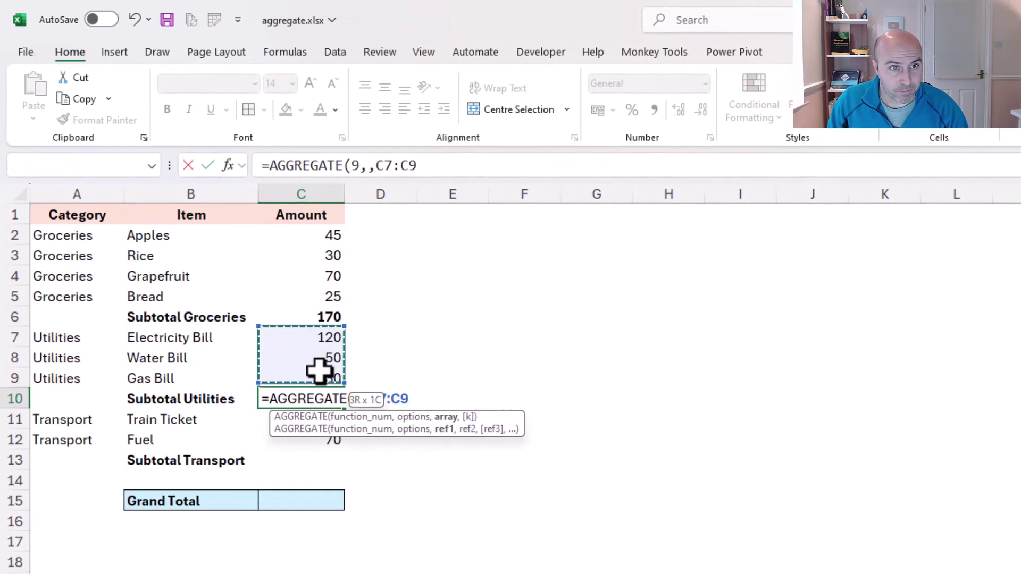
key("Return")
Step: Make the Transport subtotal in C13 =AGGREGATE(9,,C11:C12), showing 120
left_click(326, 459)
type("=aggregate(")
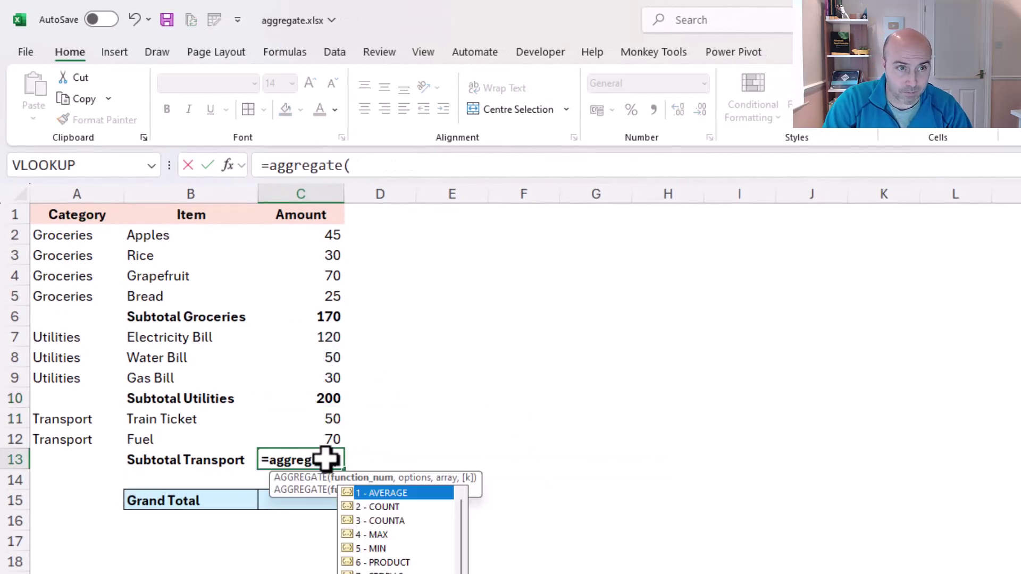
type("9,,")
left_click_drag(327, 418, 326, 432)
key("Return")
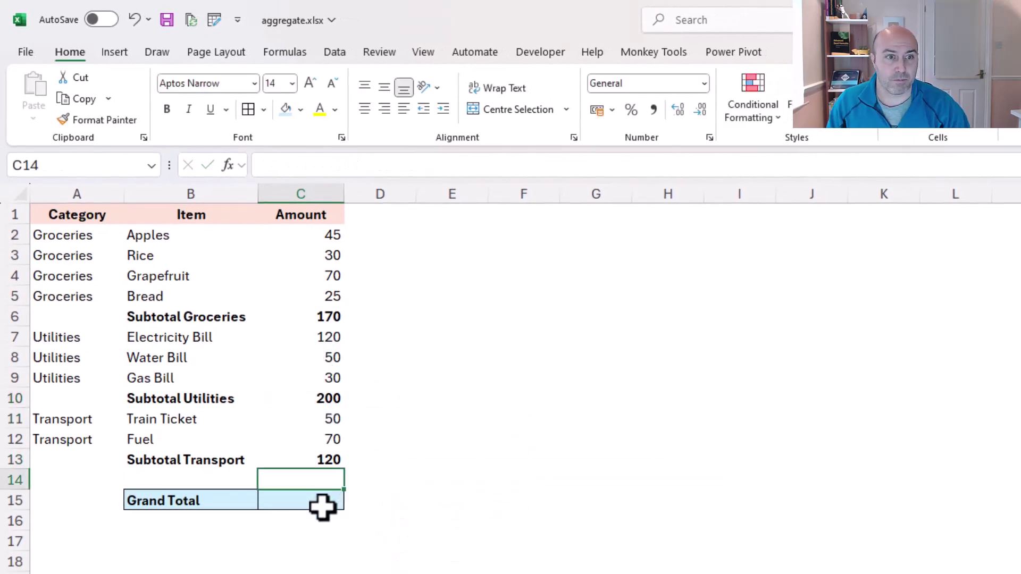
left_click(324, 502)
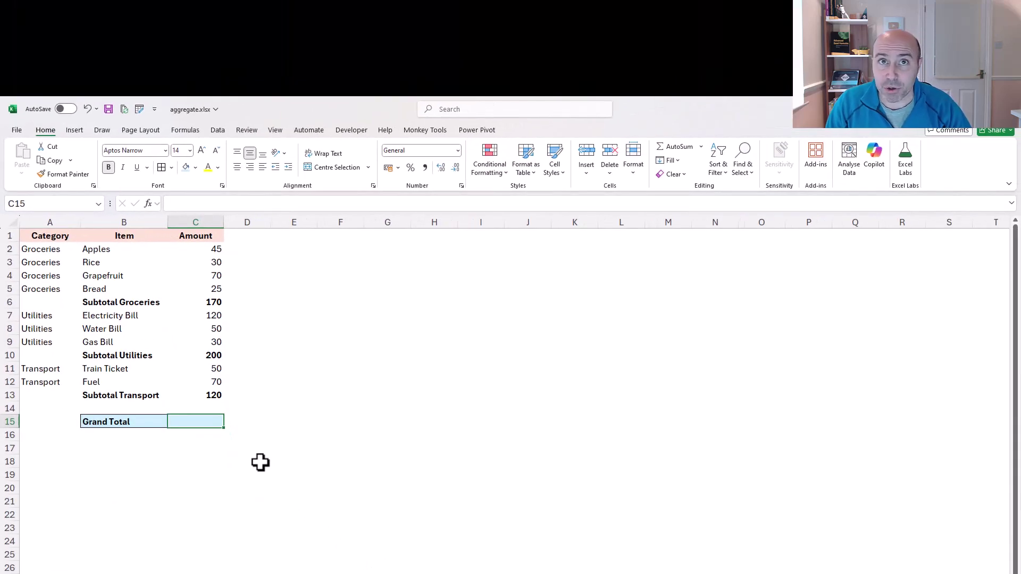
Step: Enter =AGGREGATE(9,3,C2:C13) in C15 so the Grand Total ignores subtotals and gives 490
type("=agg")
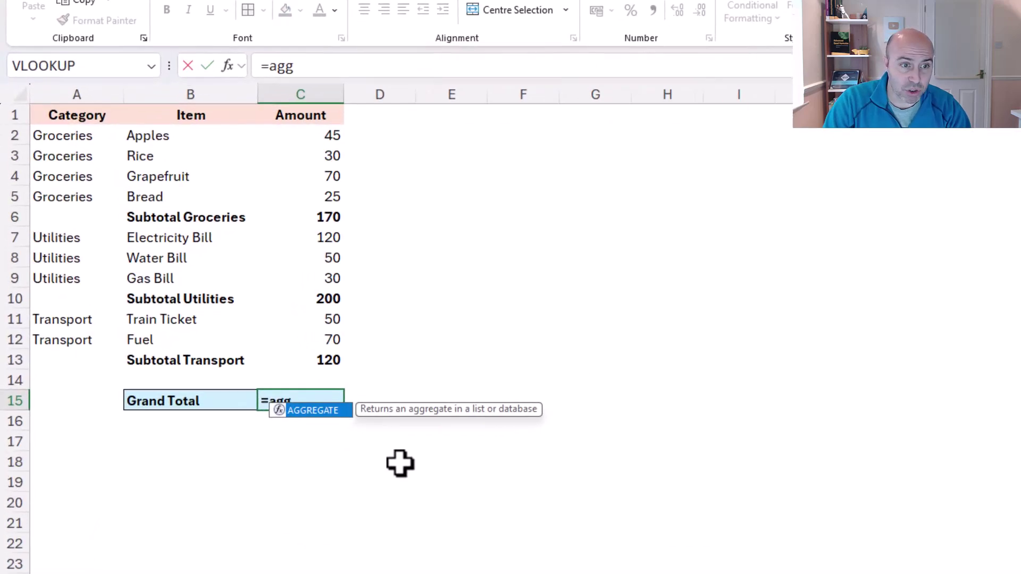
key("Tab")
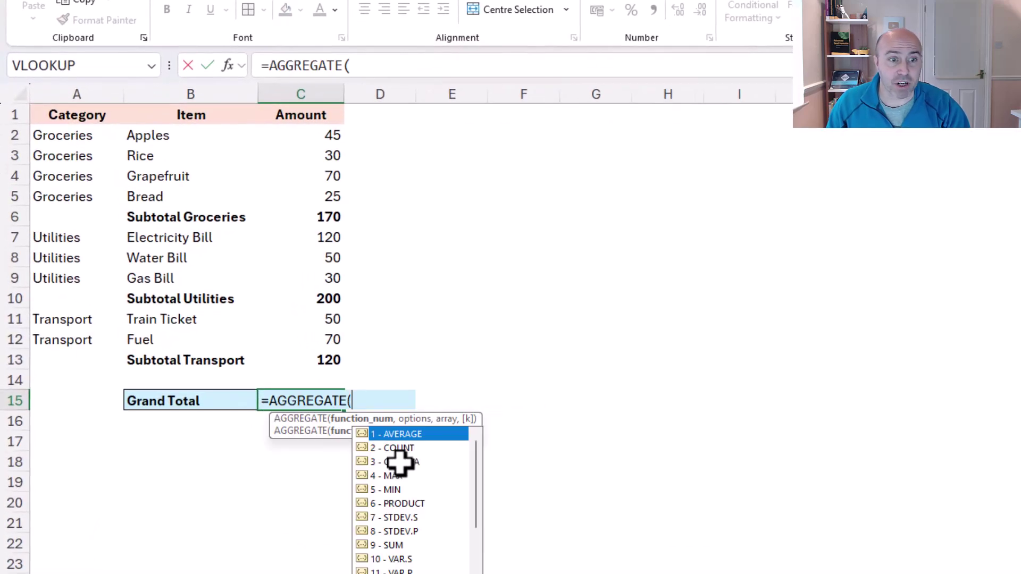
double_click(397, 546)
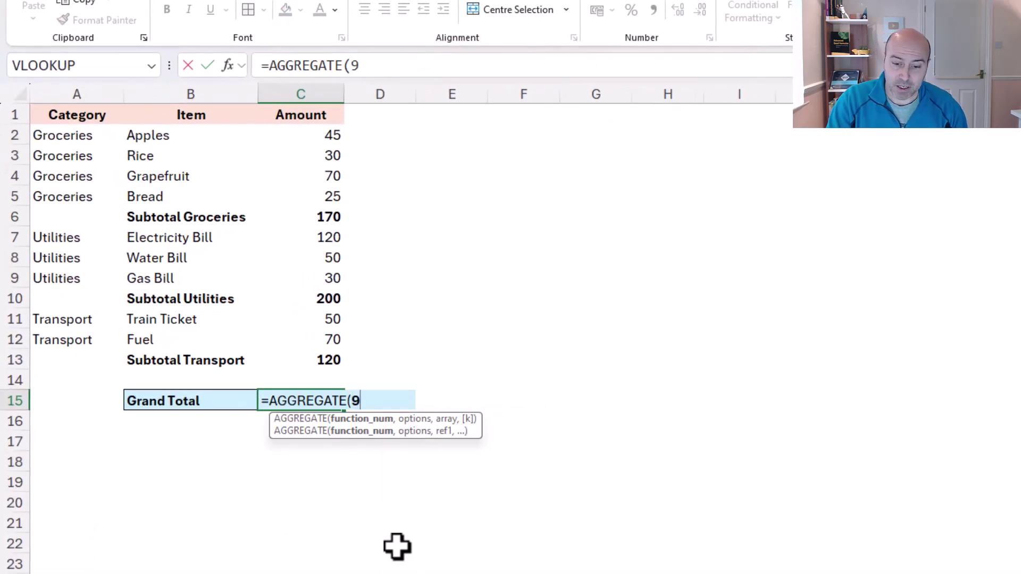
type(",")
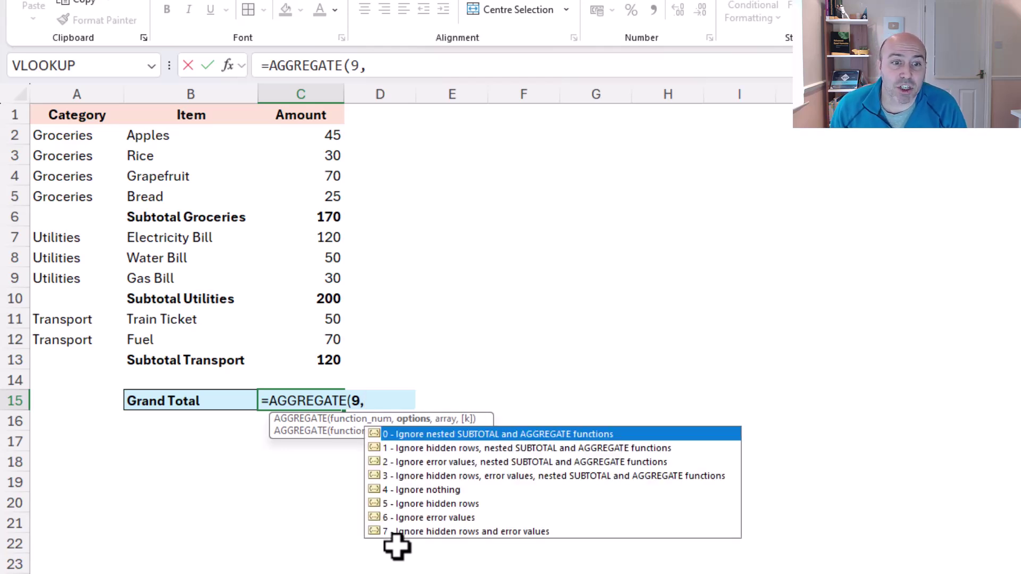
left_click(457, 477)
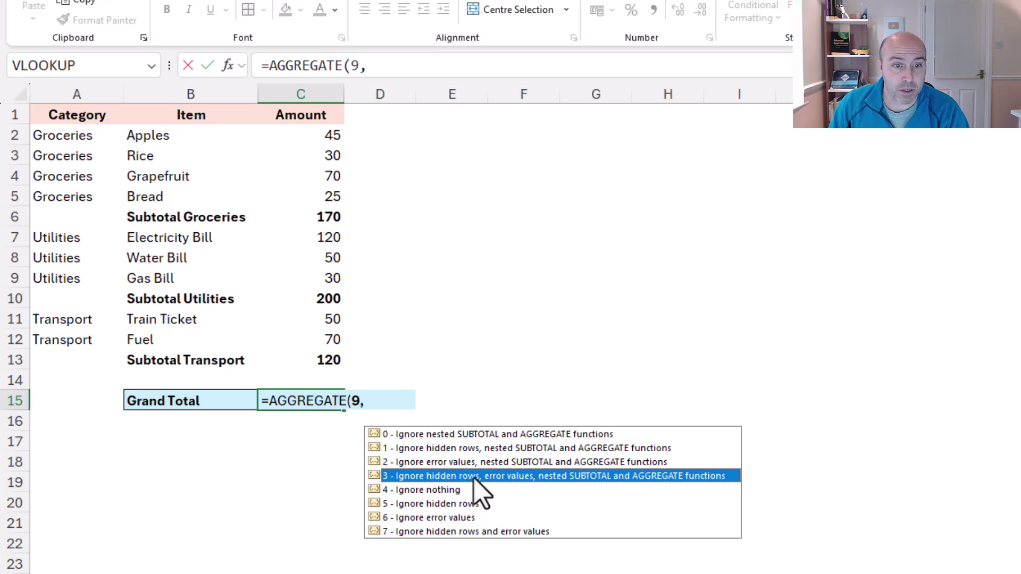
double_click(474, 476)
type(",")
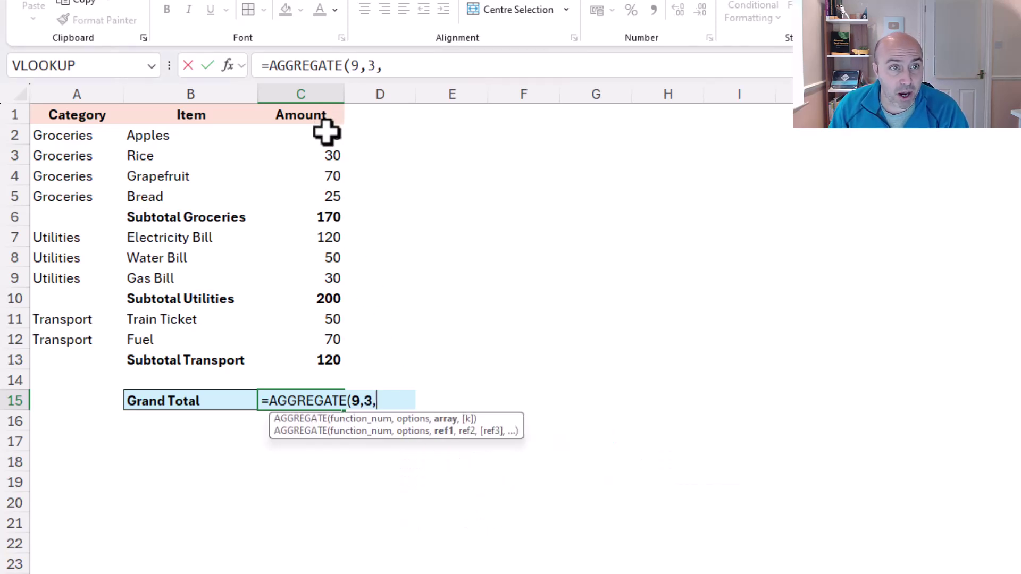
left_click_drag(326, 132, 320, 361)
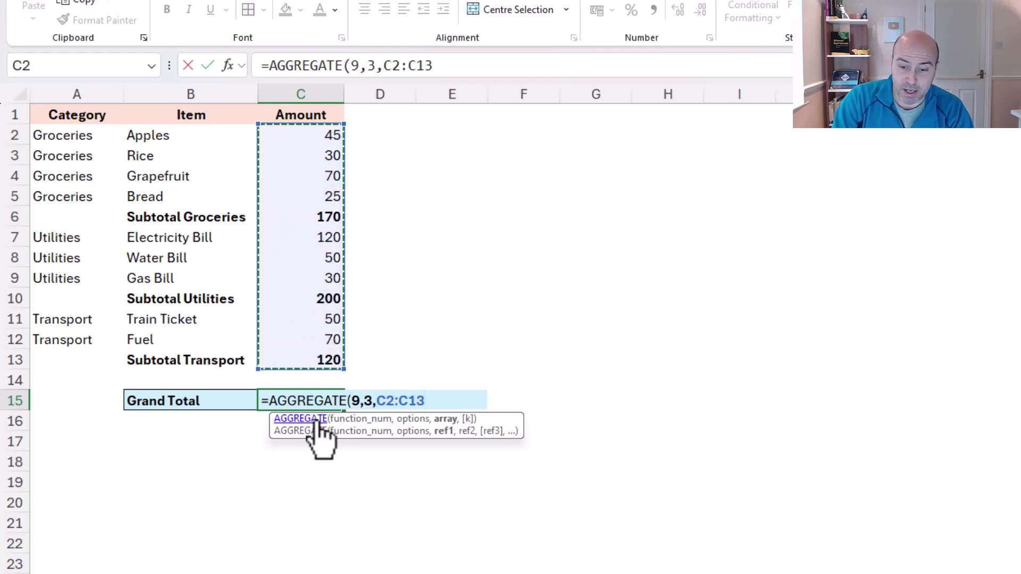
type(")")
key("Return")
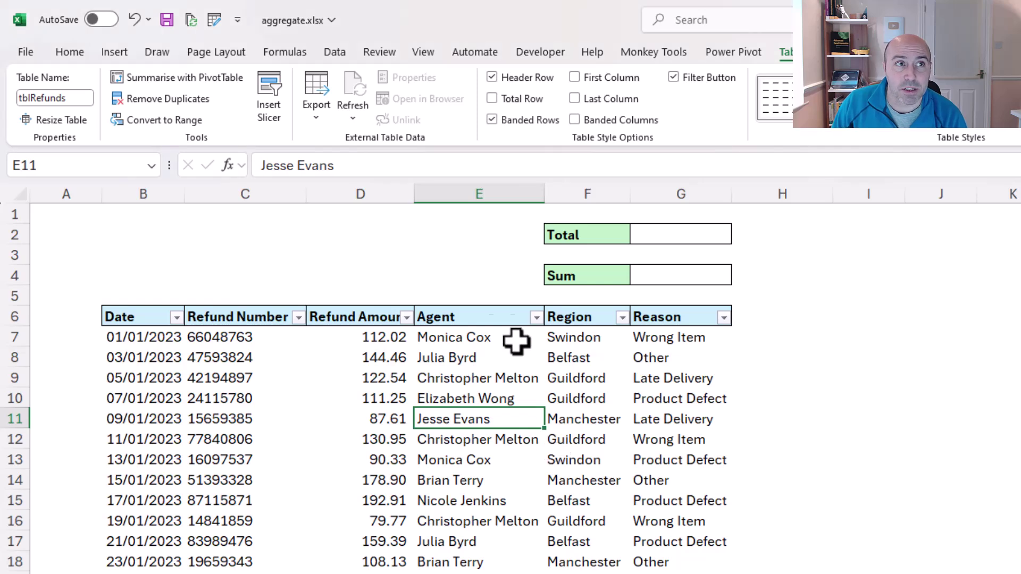
Step: Insert a Region slicer for the refunds table
left_click(113, 52)
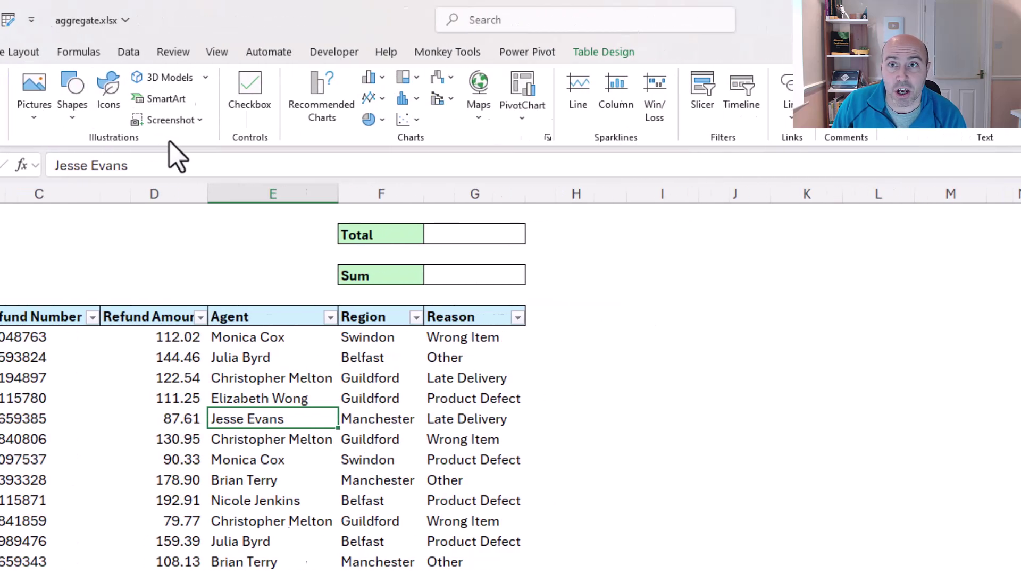
left_click(359, 111)
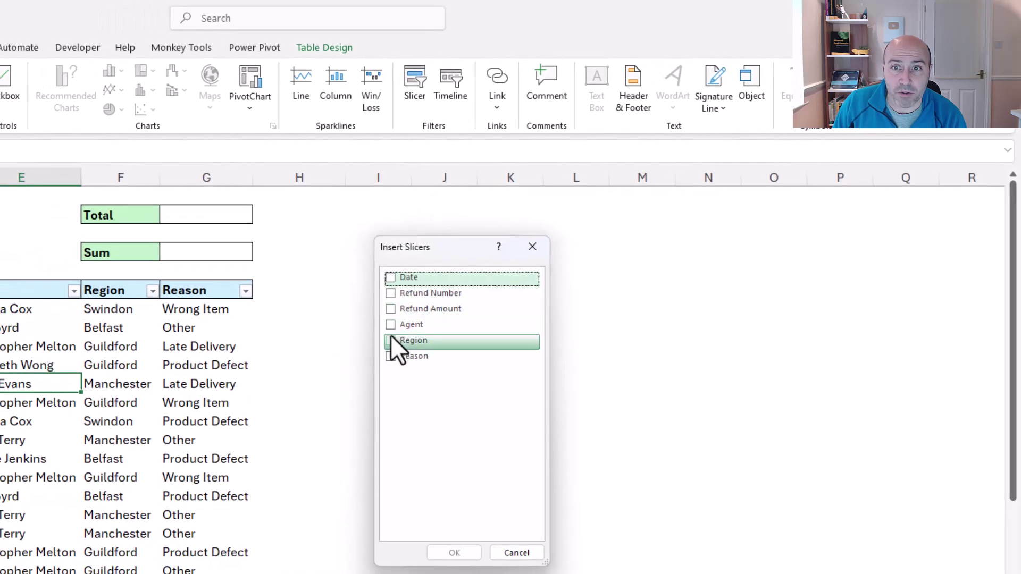
left_click(390, 341)
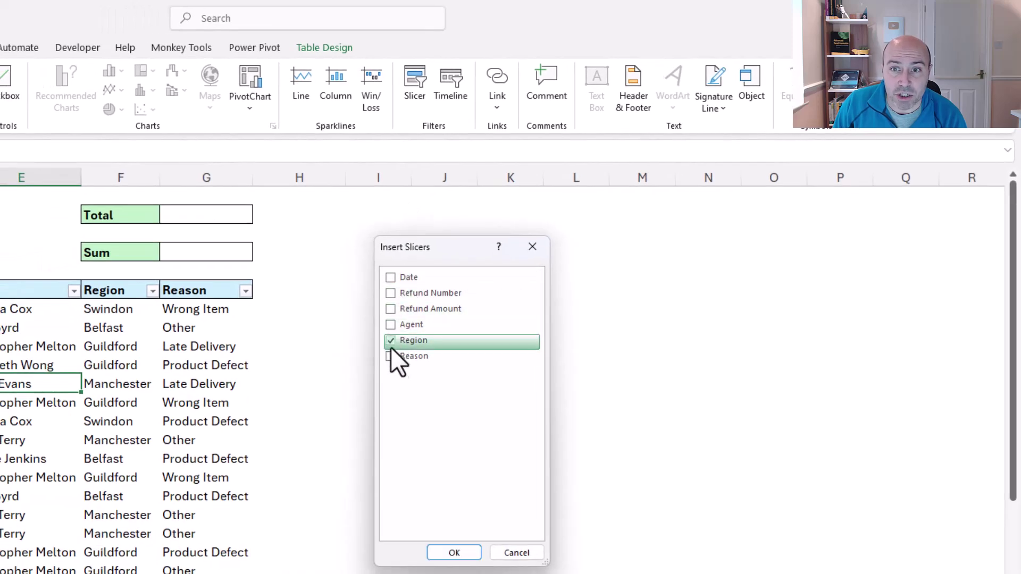
left_click(455, 553)
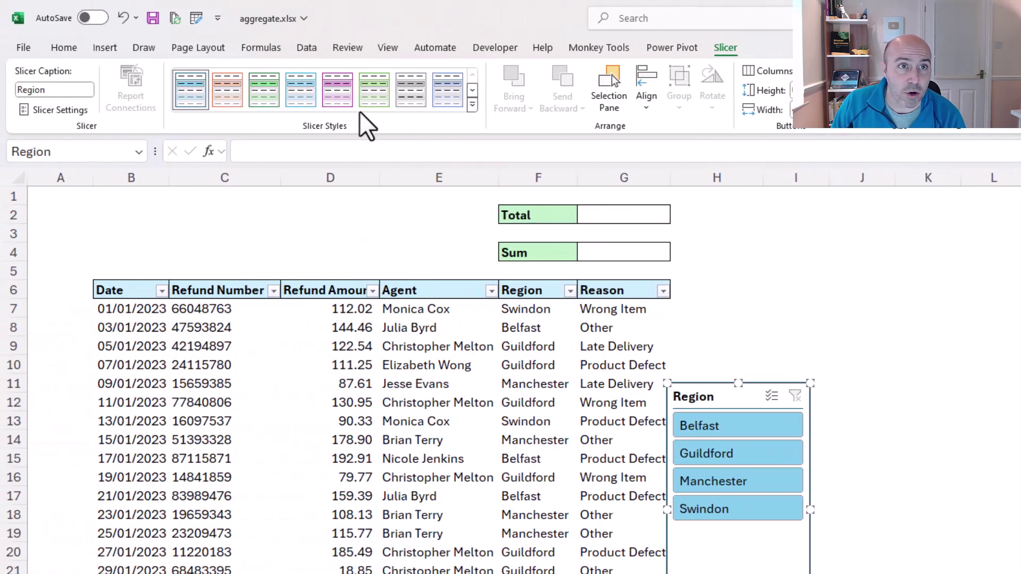
Step: Style the slicer pink with 4 columns, resize it to one row and place it above the table
left_click(347, 103)
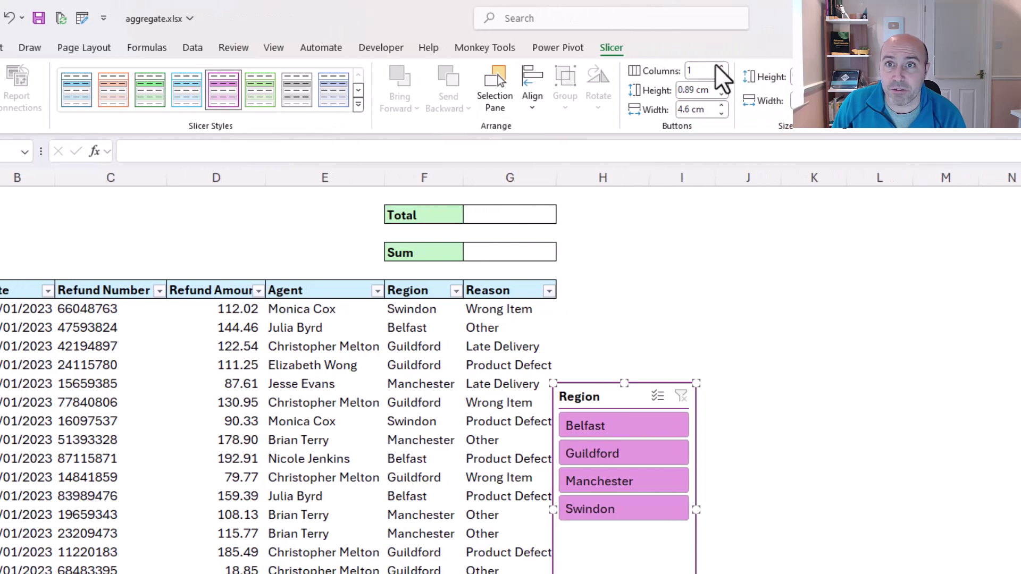
left_click(722, 67)
left_click(722, 67)
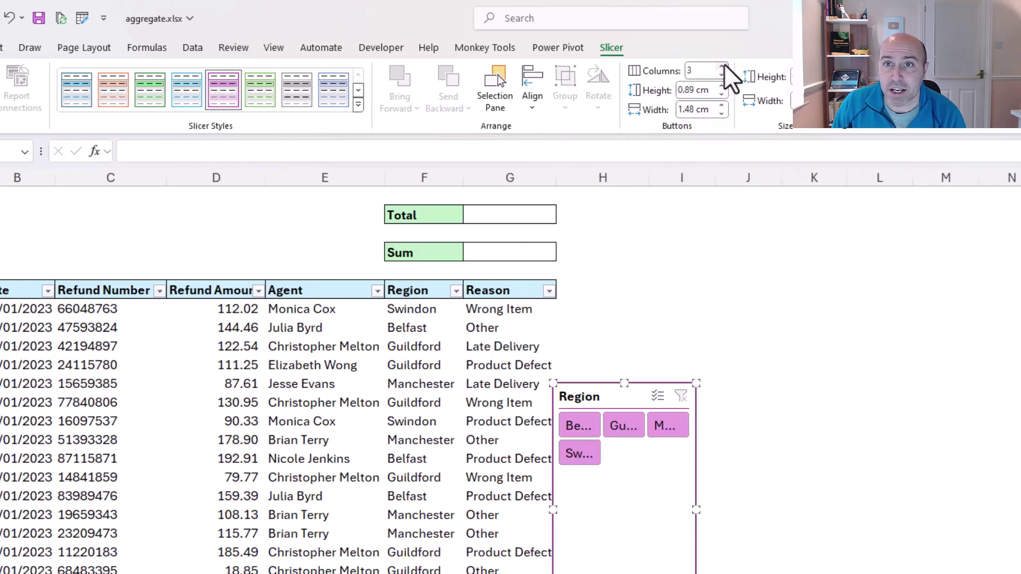
left_click(722, 67)
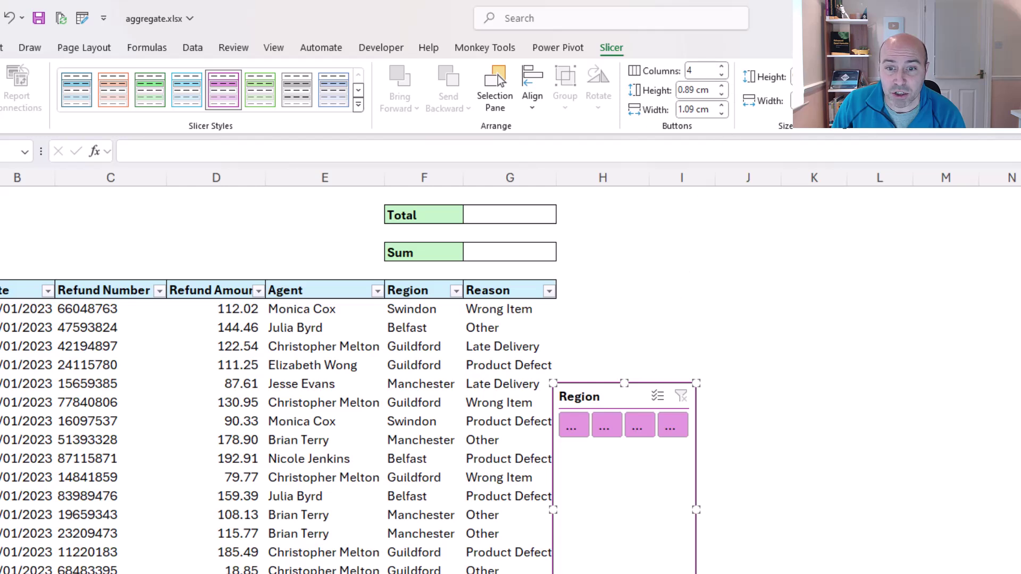
left_click_drag(627, 572, 632, 462)
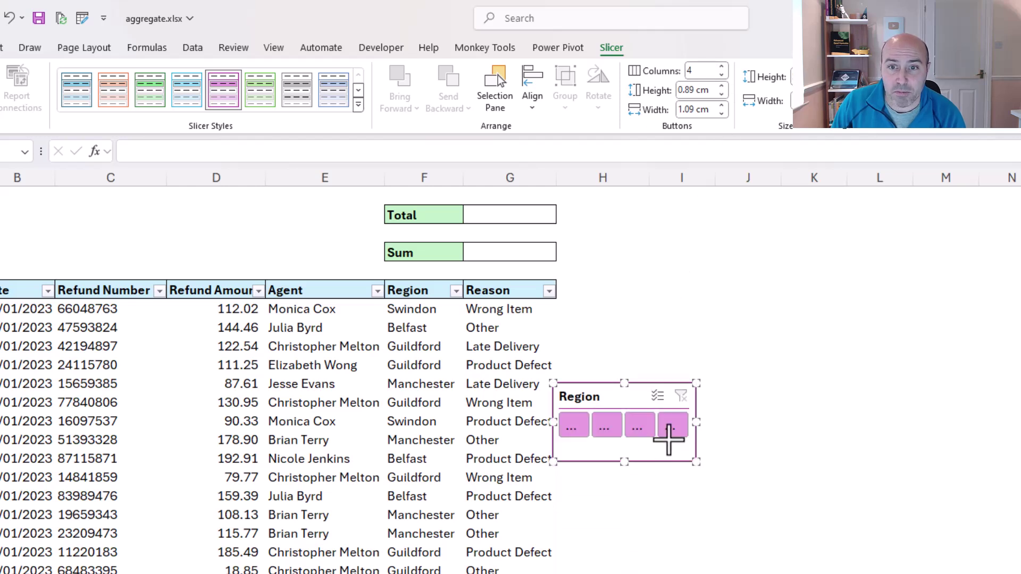
left_click_drag(697, 422, 911, 426)
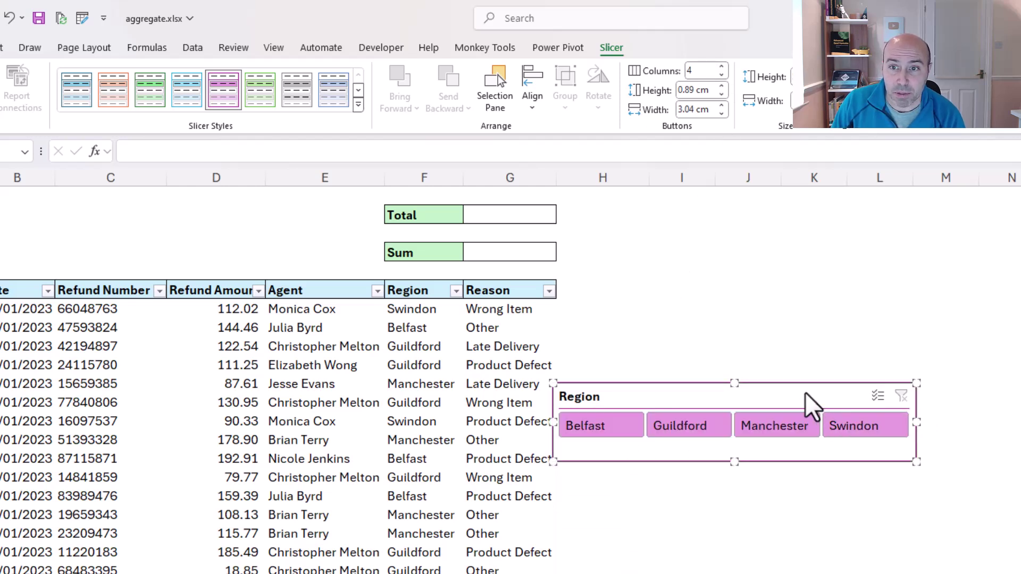
left_click_drag(809, 406, 275, 204)
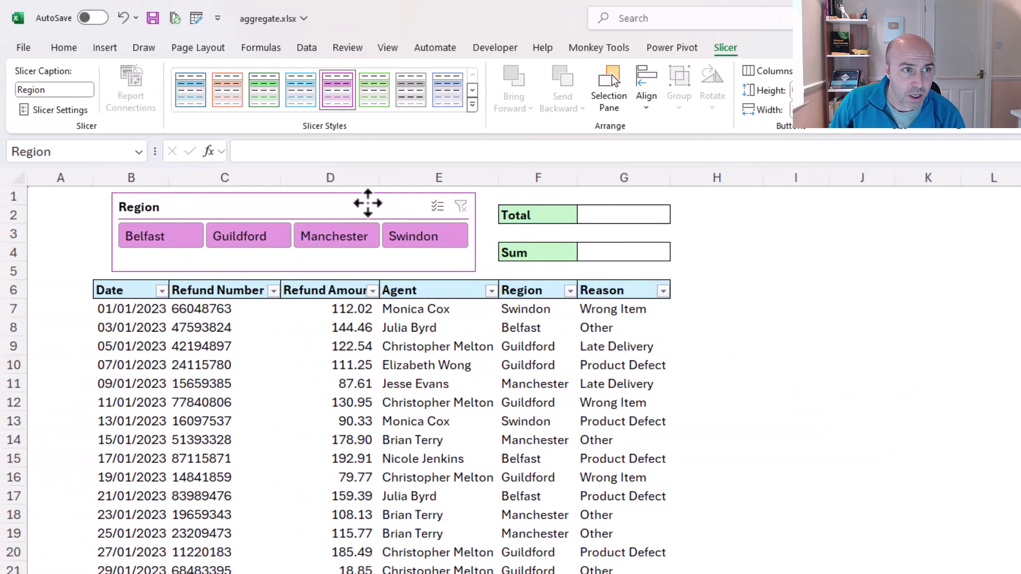
left_click_drag(368, 203, 367, 202)
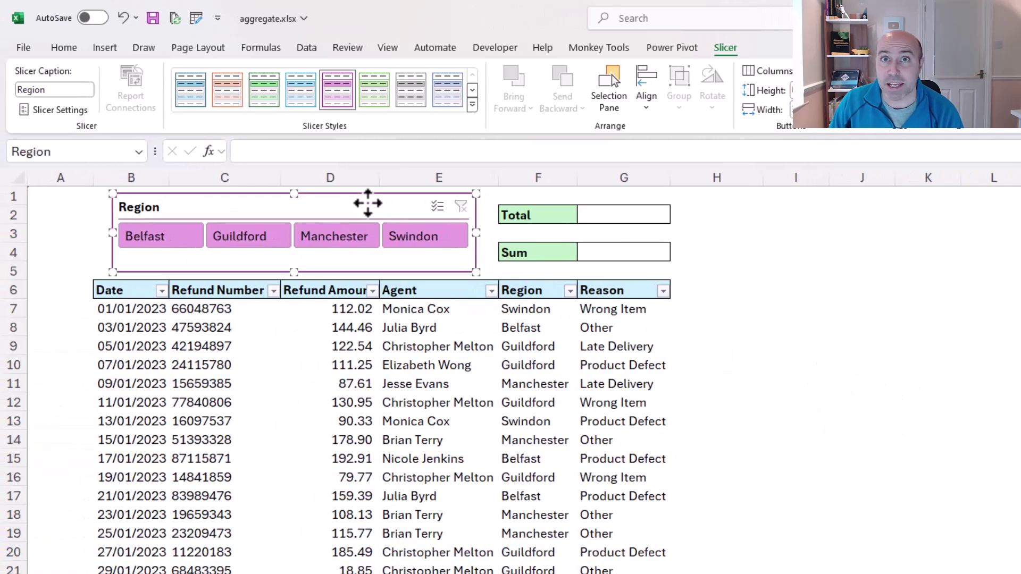
Step: Try Manchester and Swindon in the slicer, ending filtered to Guildford
left_click(369, 243)
left_click(410, 242)
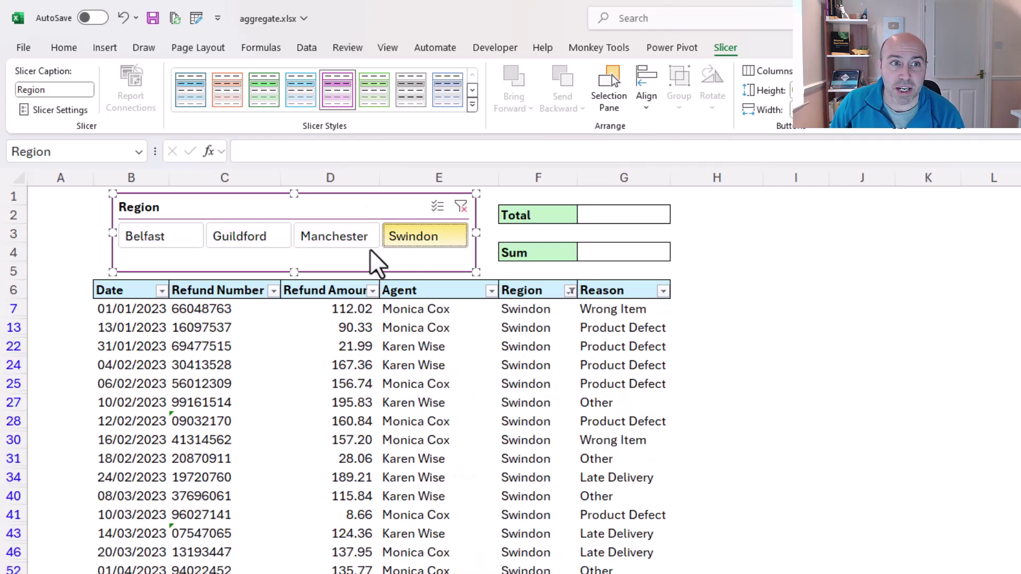
left_click(276, 244)
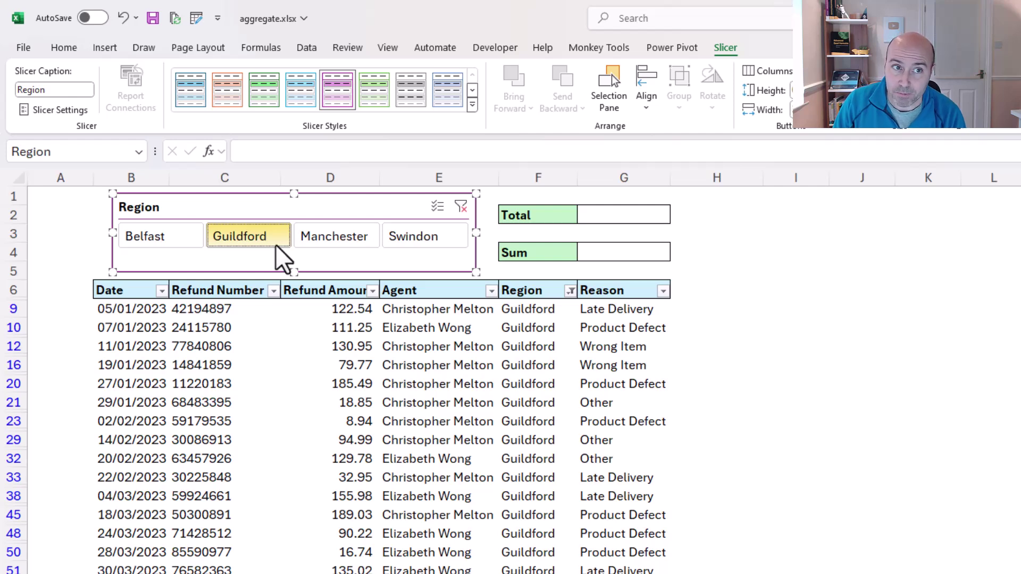
Step: Clear the region filter and enter =AGGREGATE(9,5,tblRefunds[Refund Amount]) in G2, totalling 5,352.68
left_click(461, 207)
left_click(622, 215)
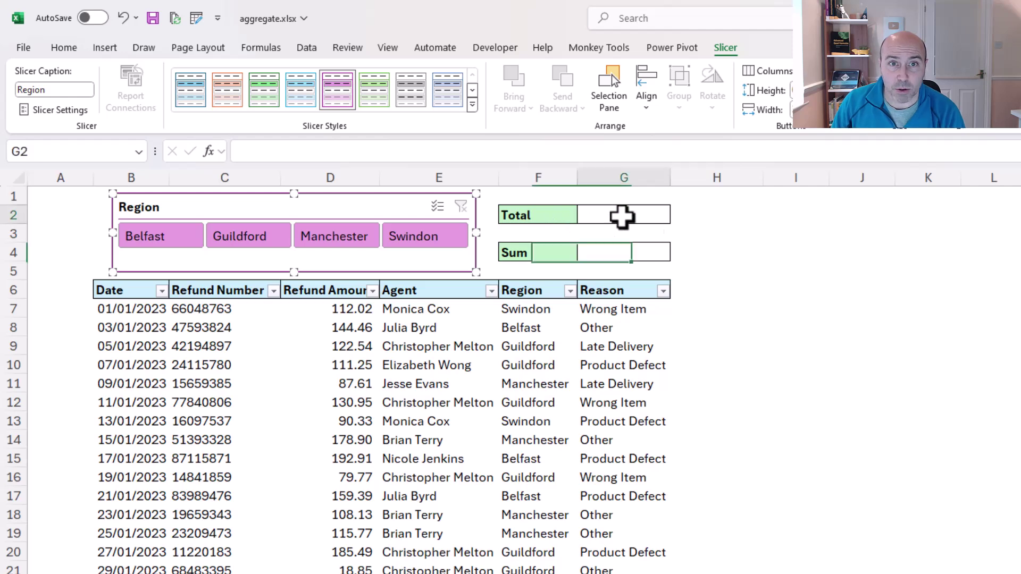
type("=agg")
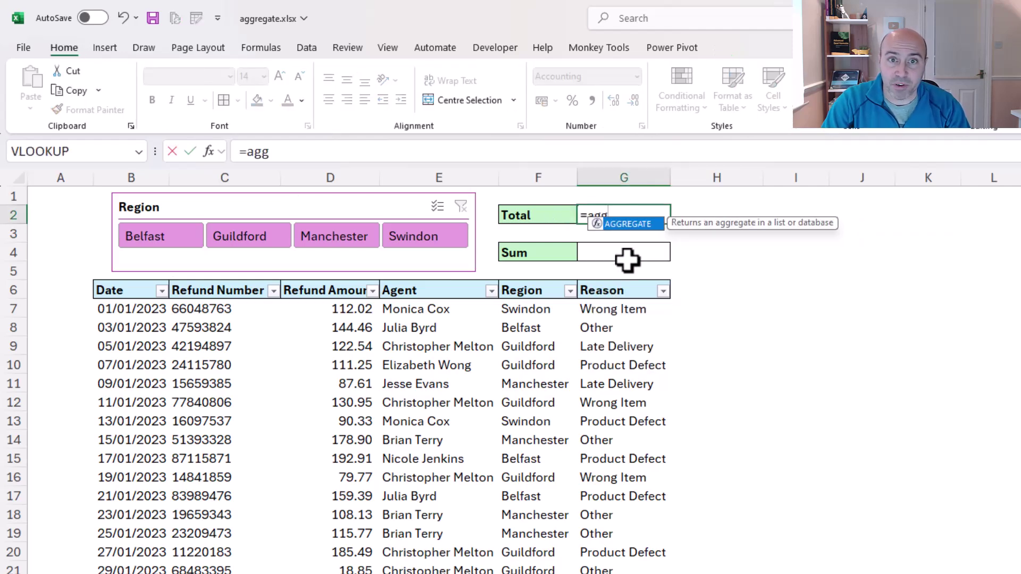
key("Tab")
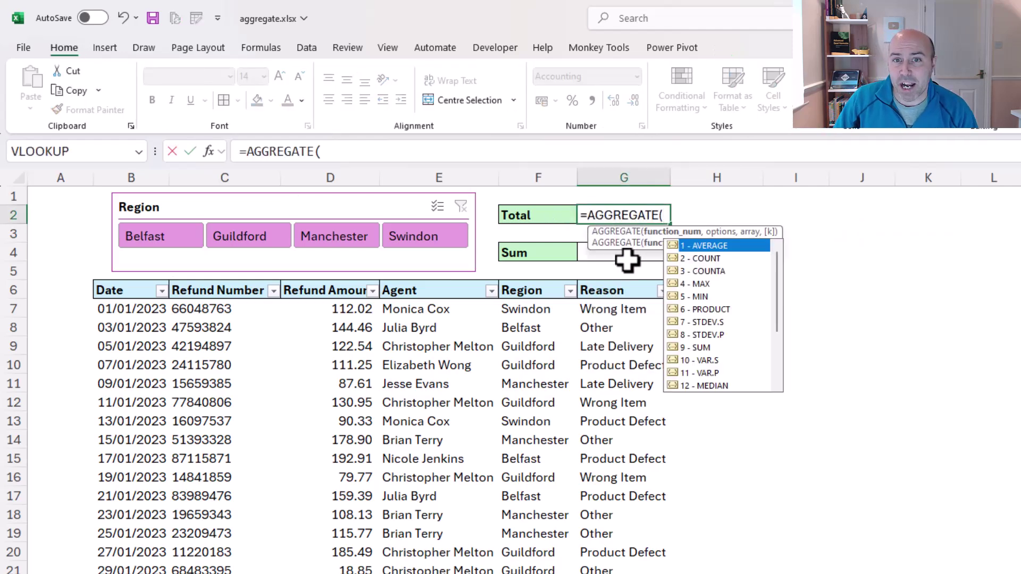
double_click(695, 347)
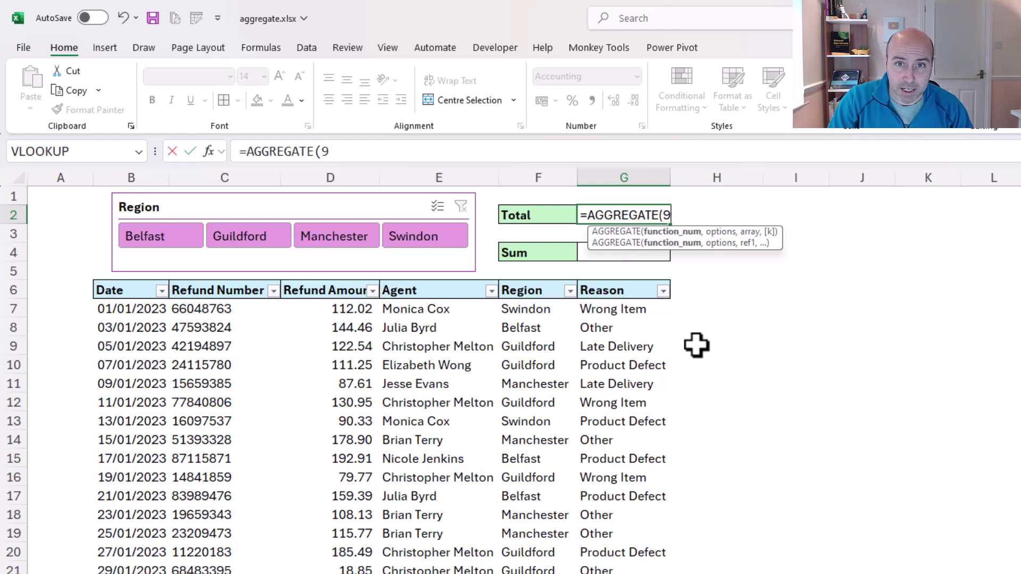
type(",")
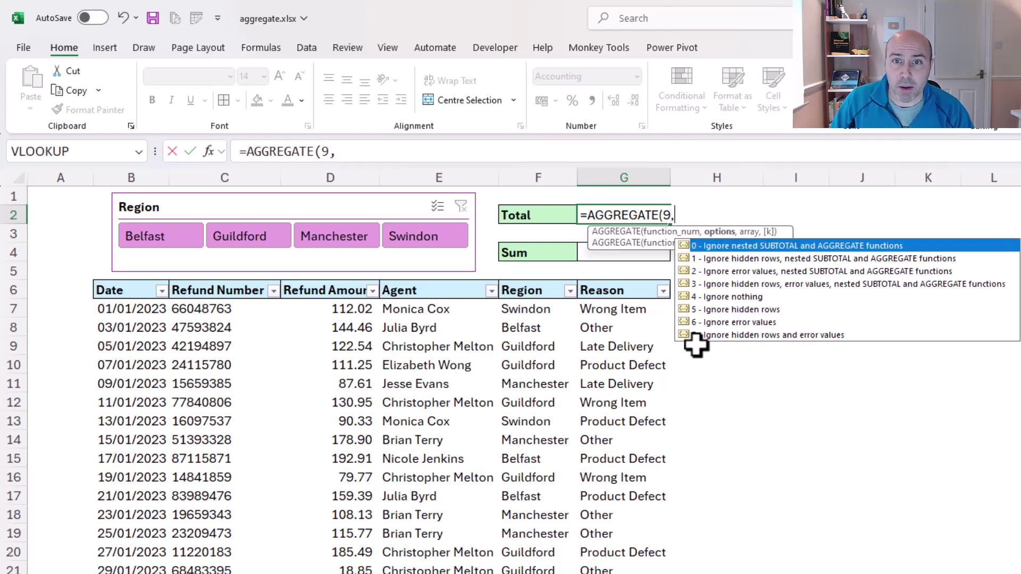
left_click(744, 311)
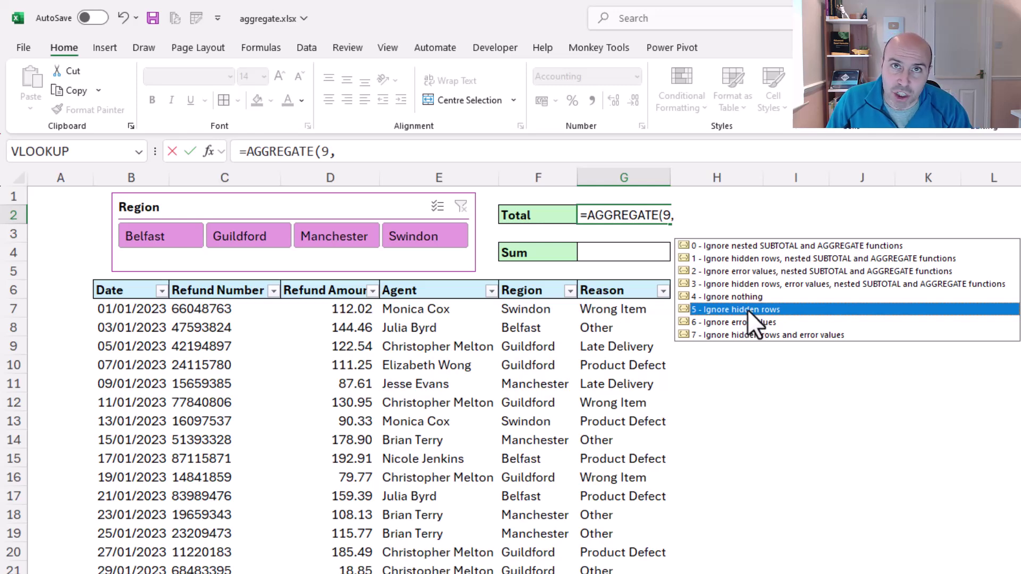
double_click(748, 309)
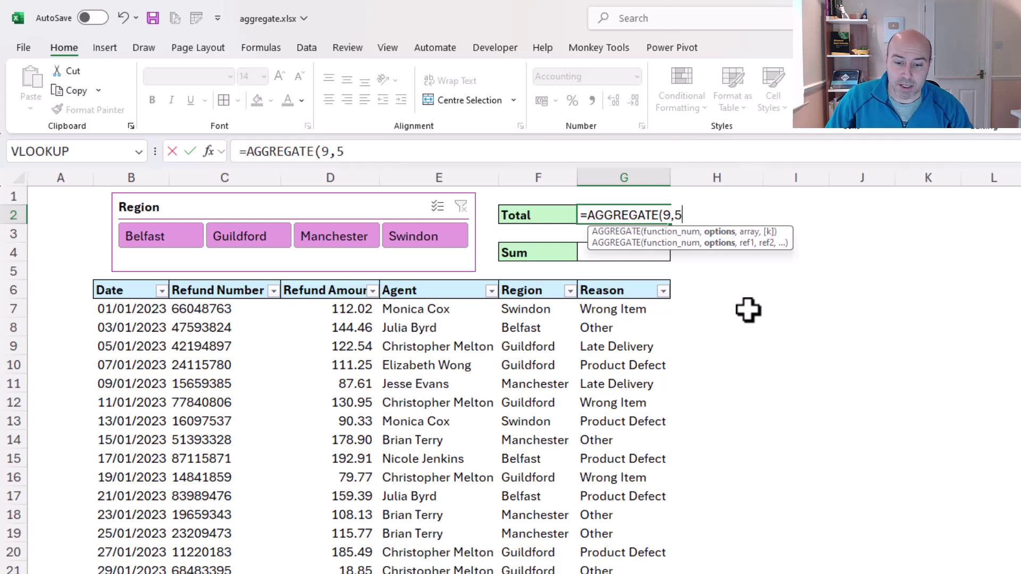
type(",")
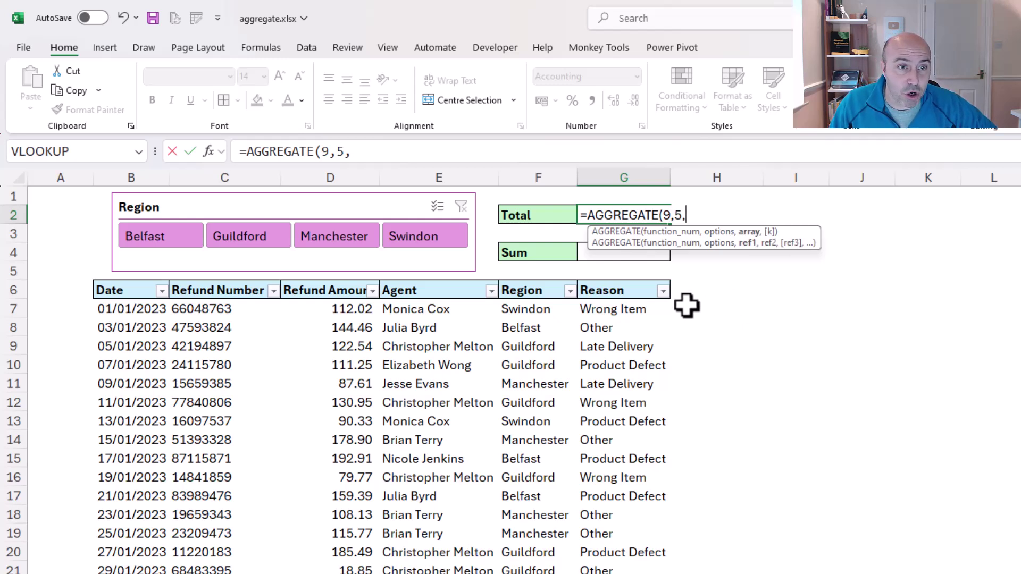
left_click(316, 277)
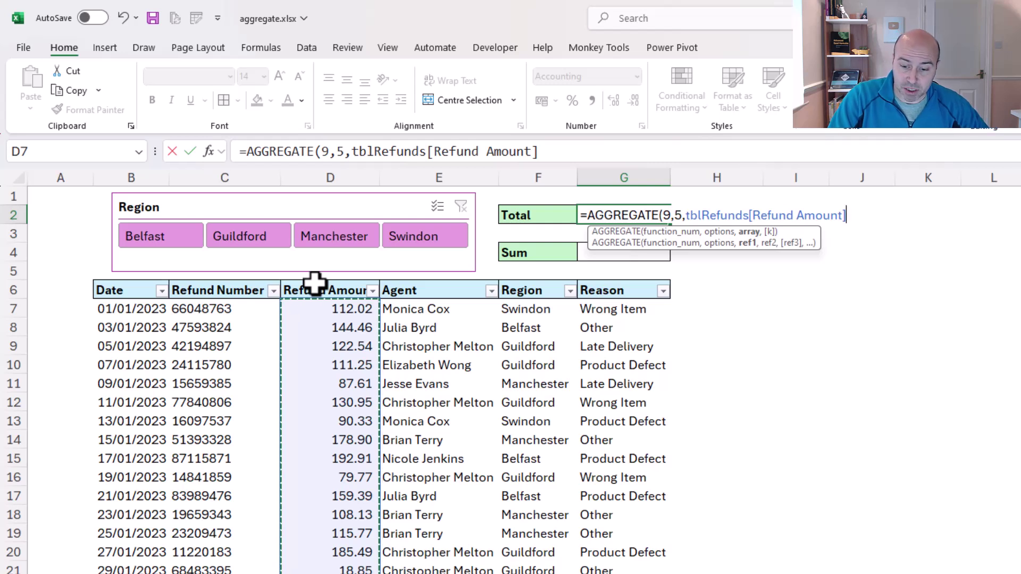
type(")")
key("Return")
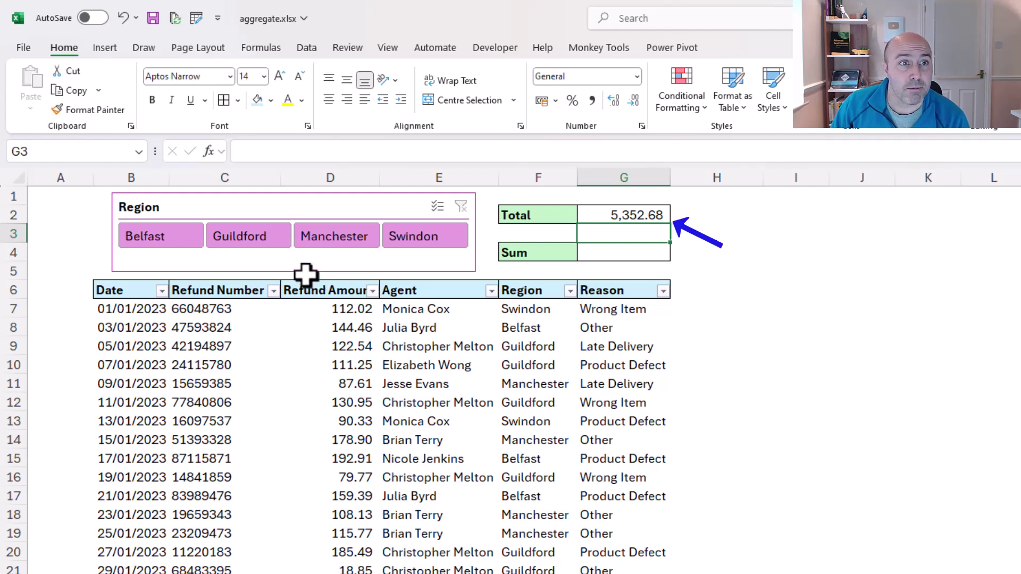
left_click(283, 244)
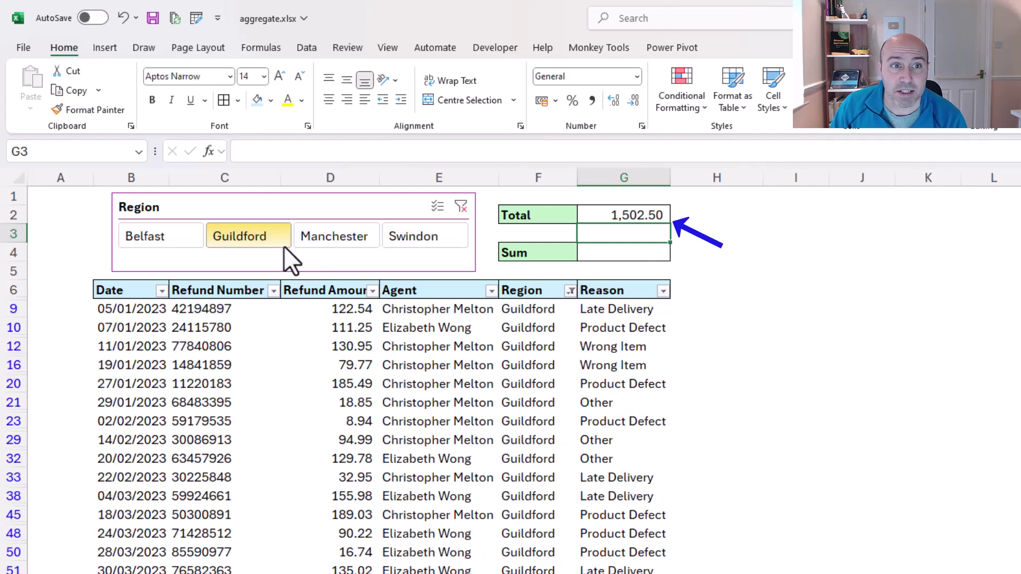
left_click(399, 239)
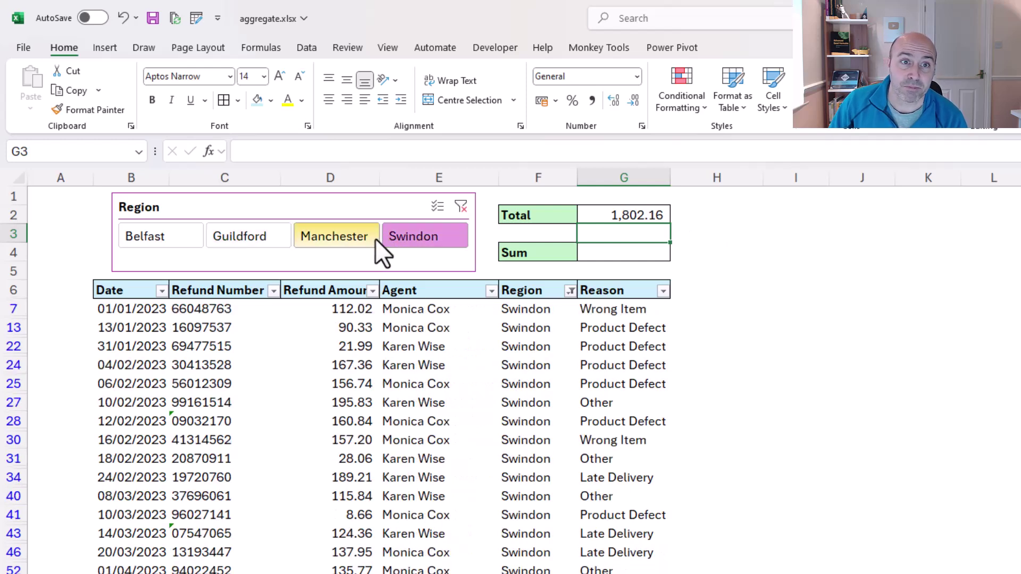
left_click(375, 238)
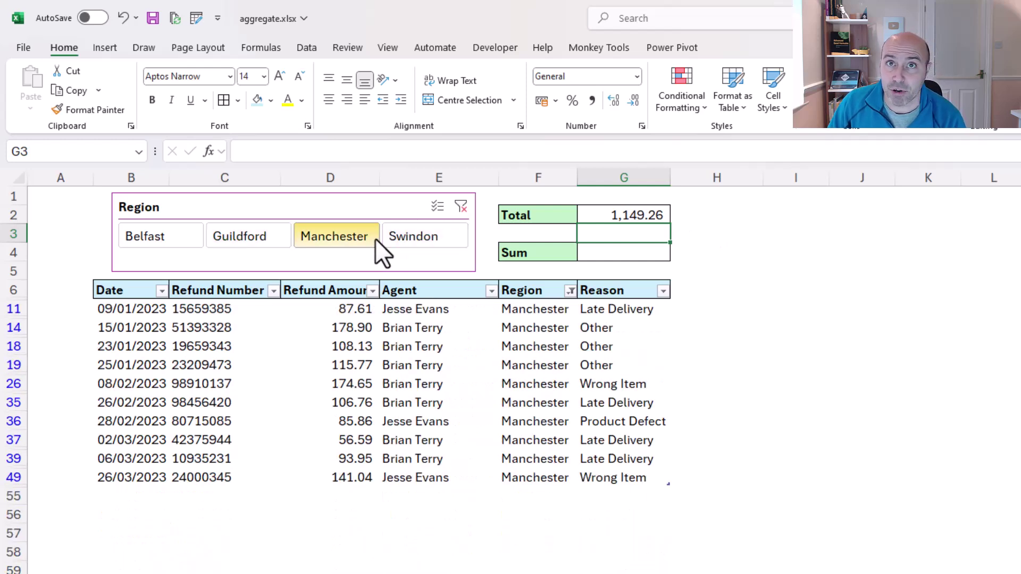
left_click(186, 244)
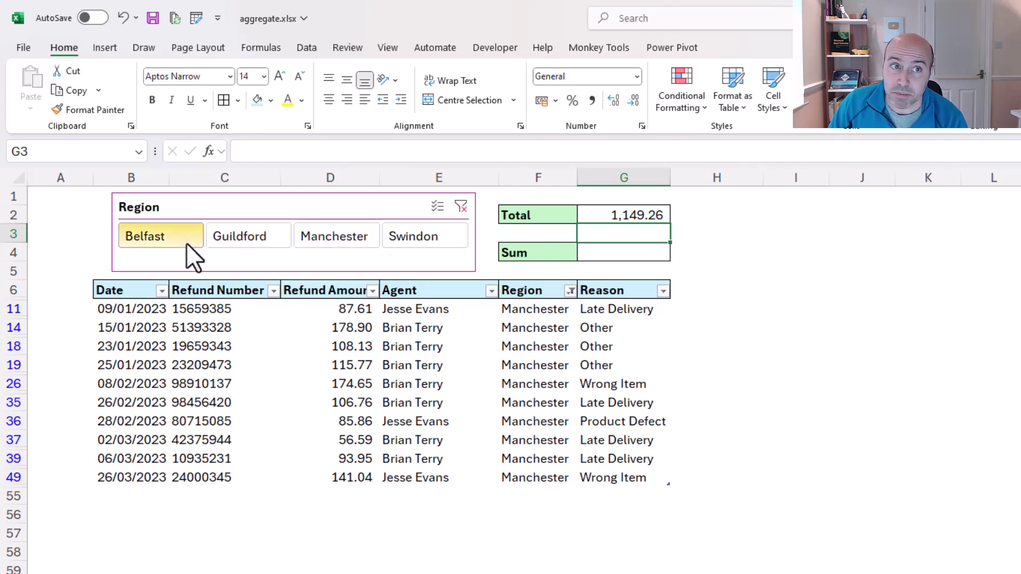
left_click(304, 240)
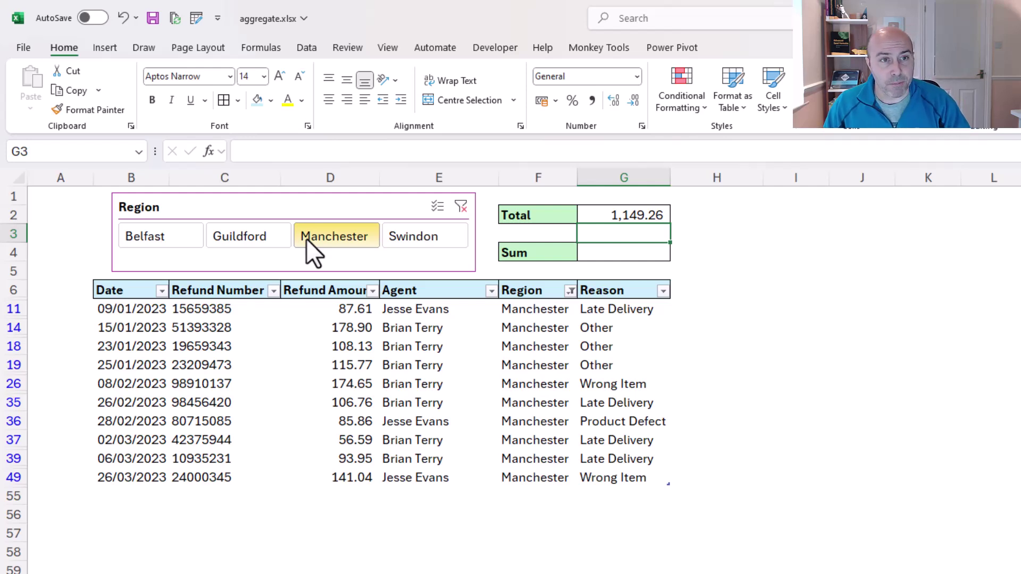
left_click(272, 239, "ctrl")
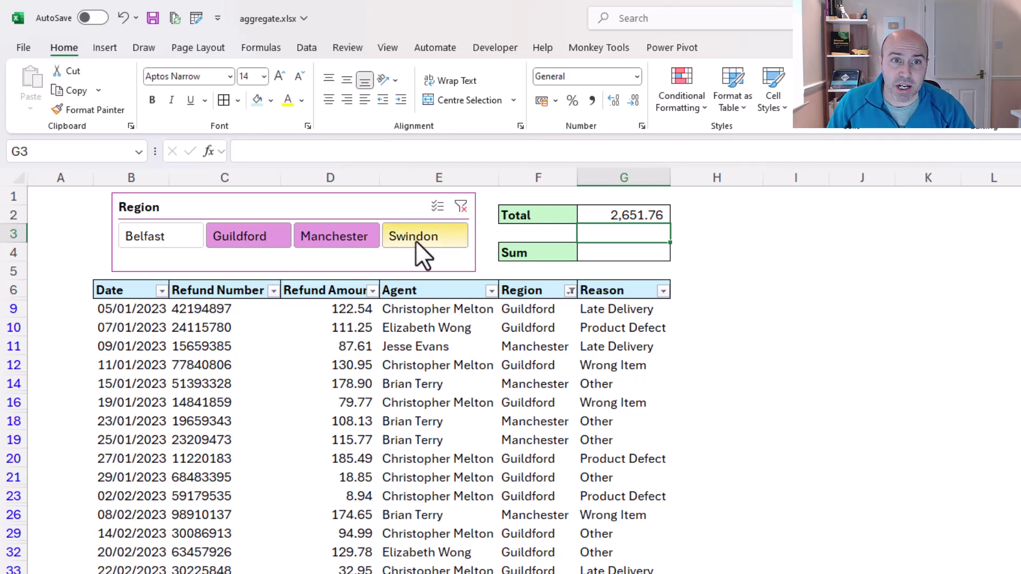
left_click(460, 207)
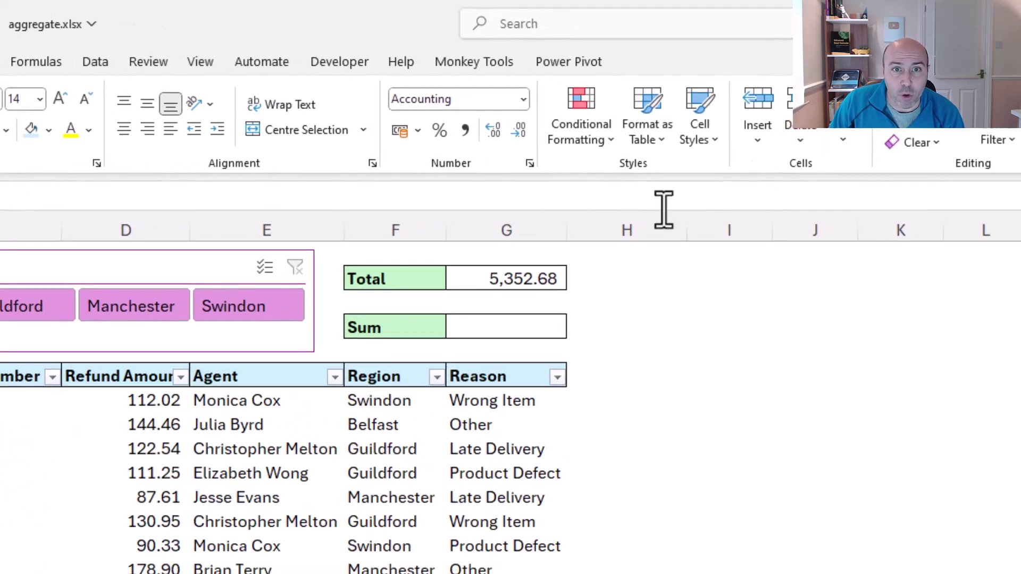
left_click(451, 330)
left_click(429, 326)
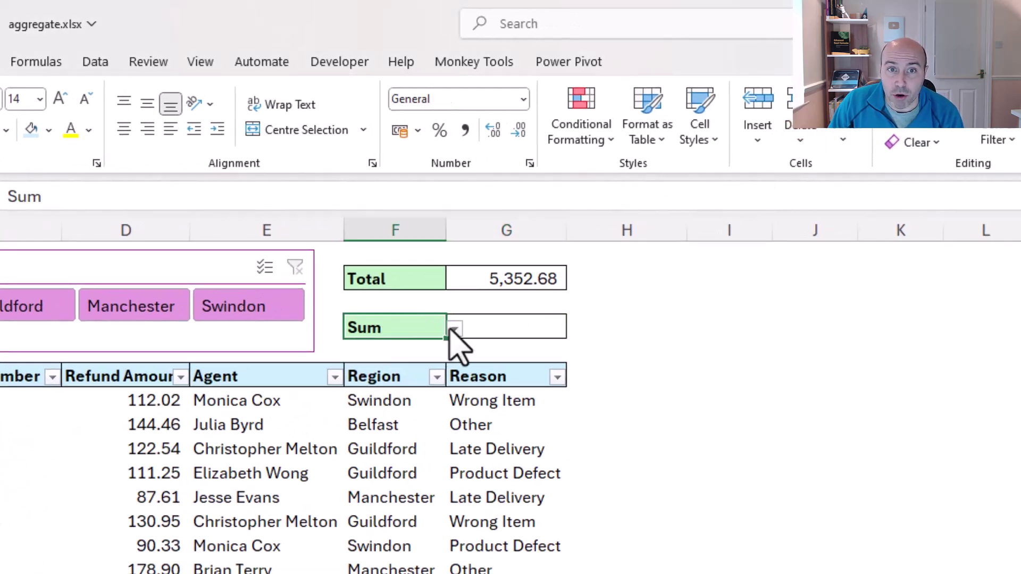
left_click(455, 328)
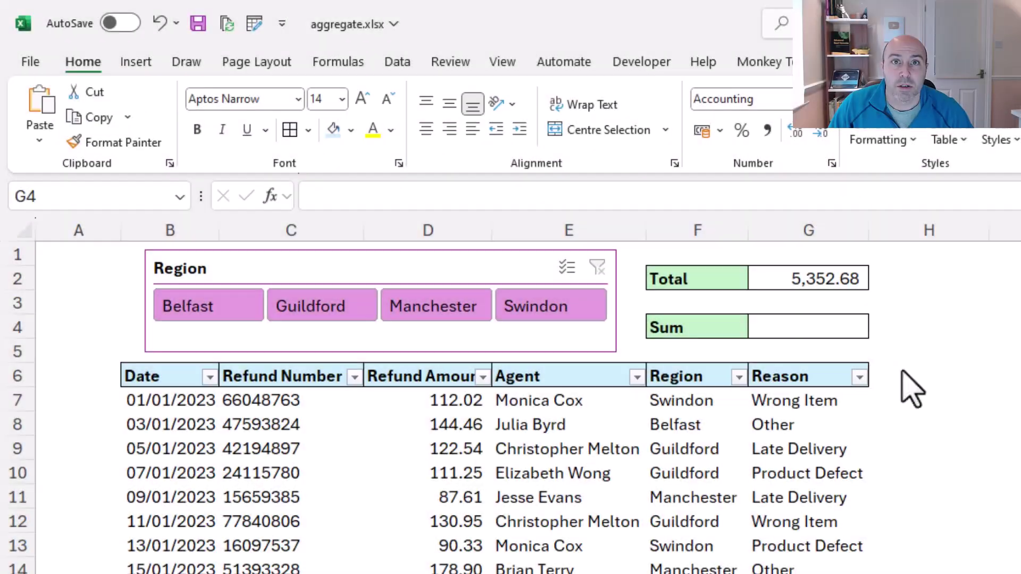
Step: Start G4's AGGREGATE with XLOOKUP(F4,tblFunctionList[Function],tblFunctionList[Number]) as function number
left_click(835, 327)
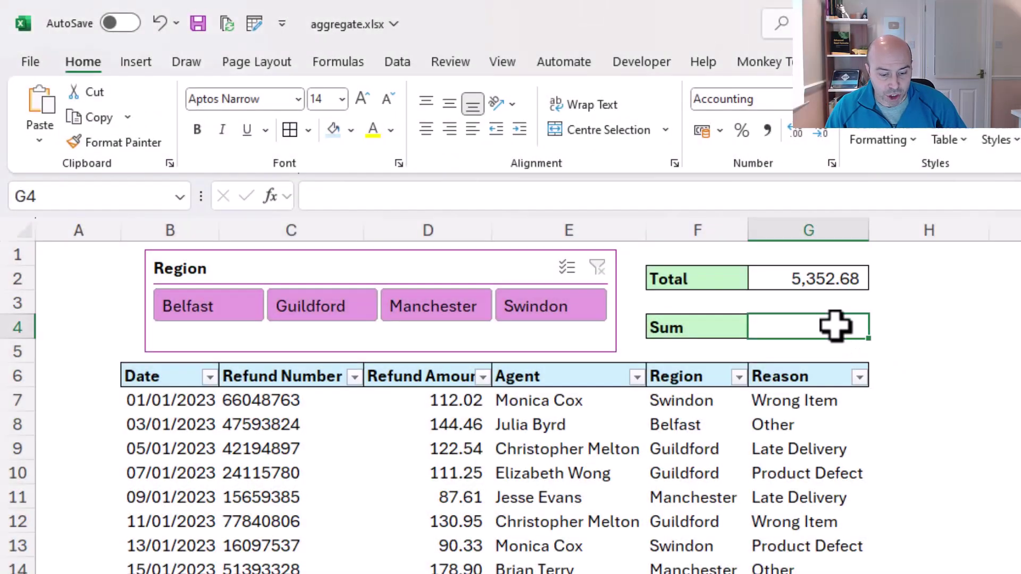
type("=agg")
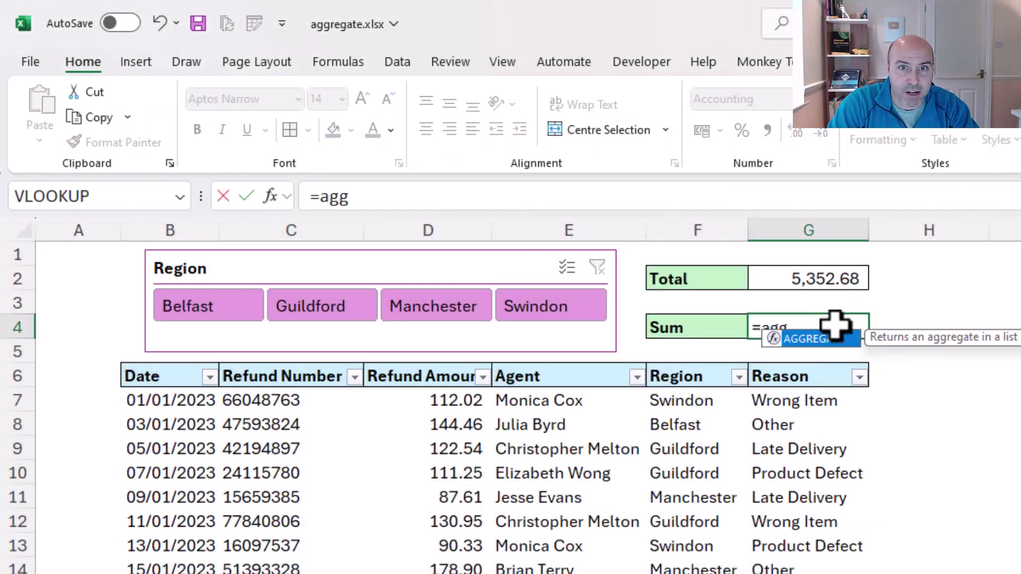
key("Tab")
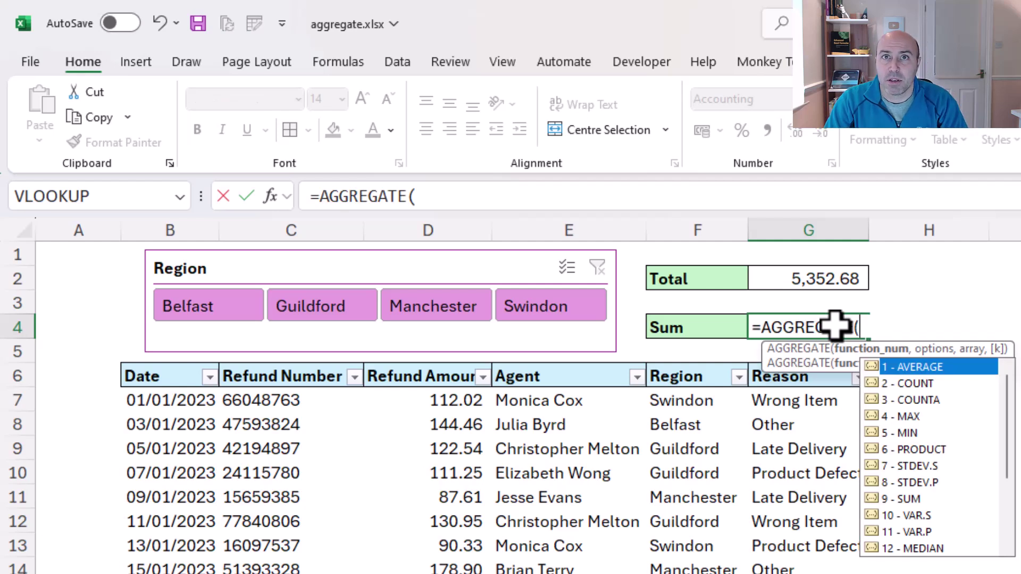
type("xl")
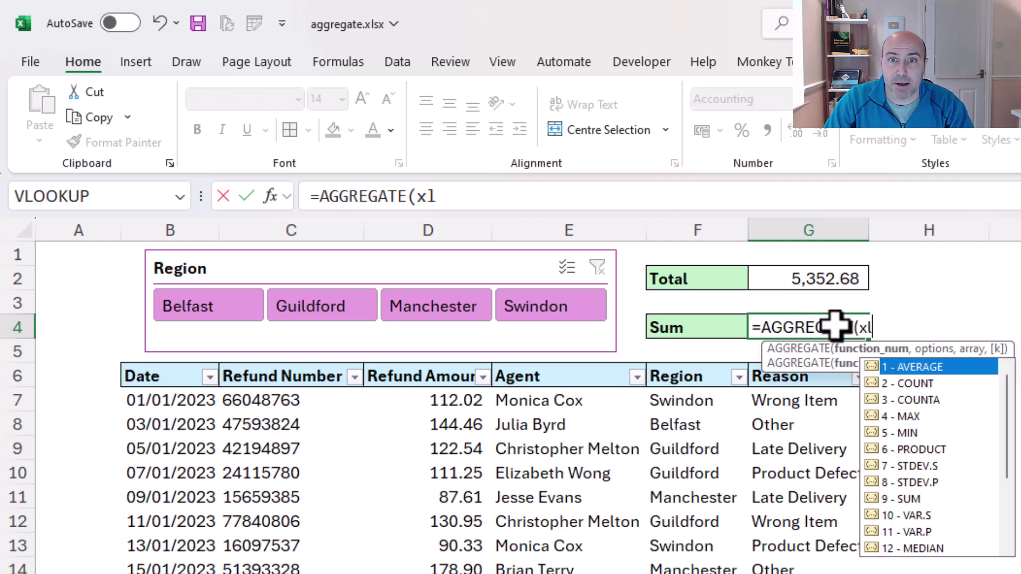
type("ookup(")
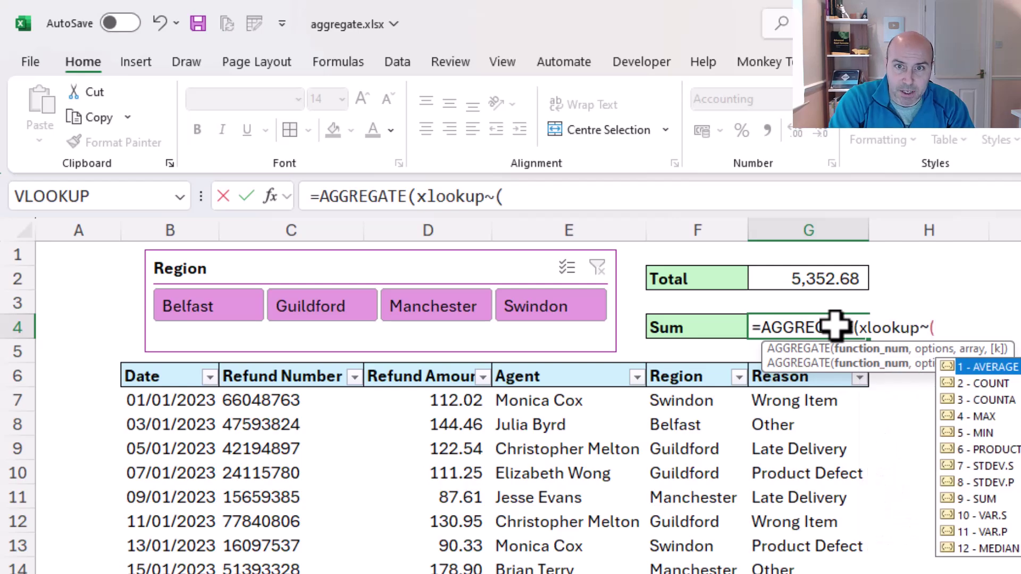
key("BackSpace")
type("(")
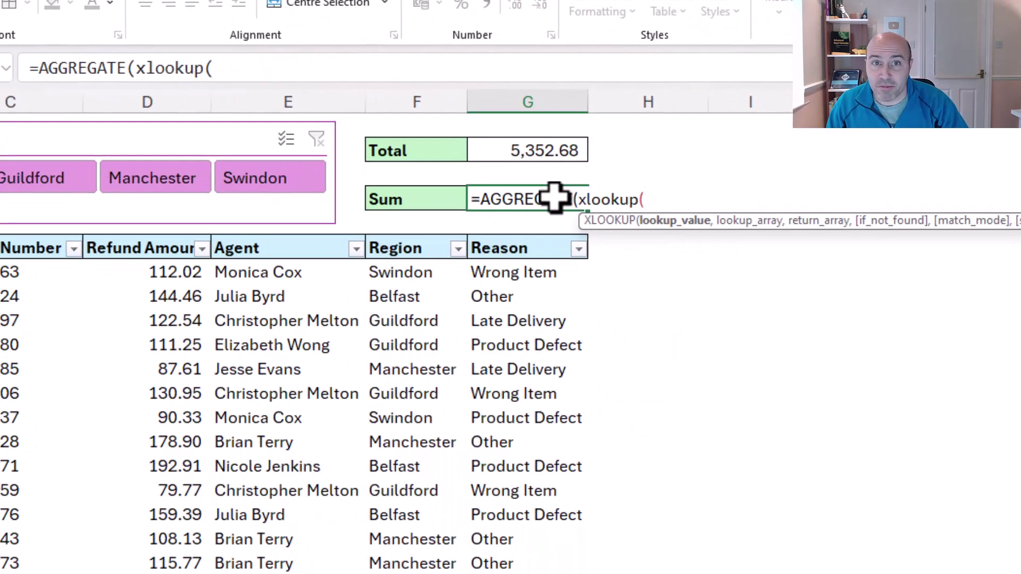
left_click(420, 198)
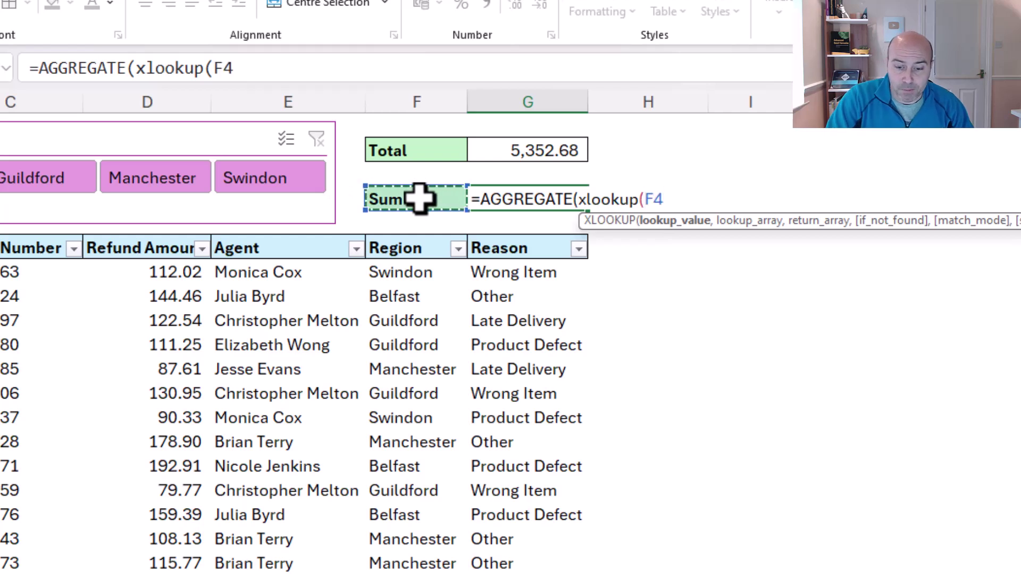
type(",")
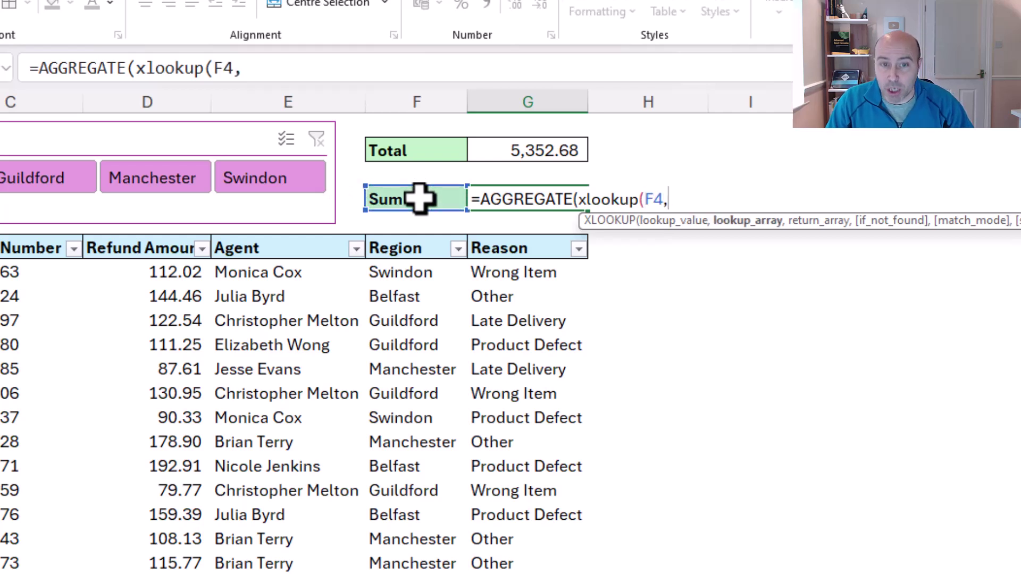
type("tbl")
key("Tab")
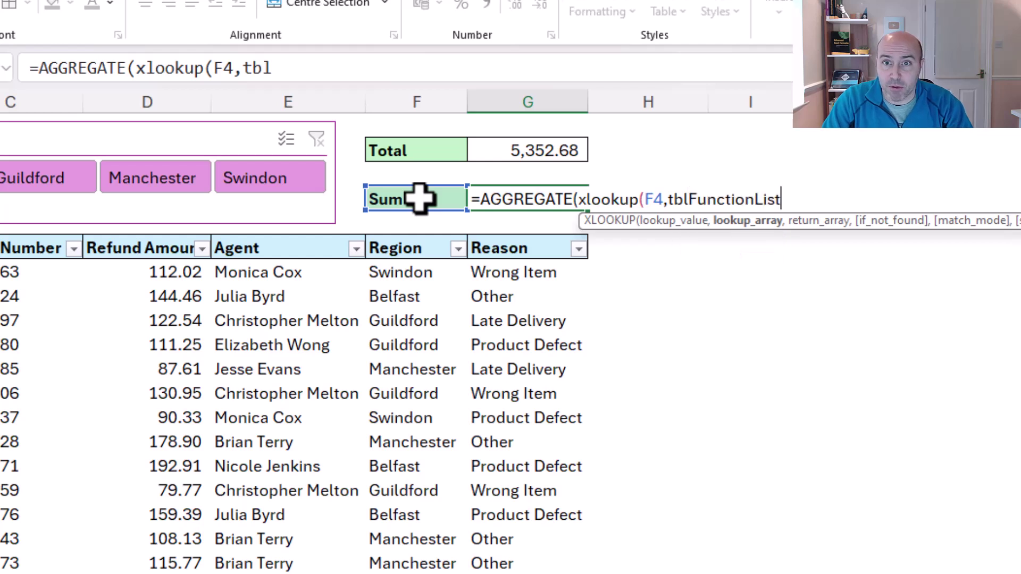
type("[")
key("Down")
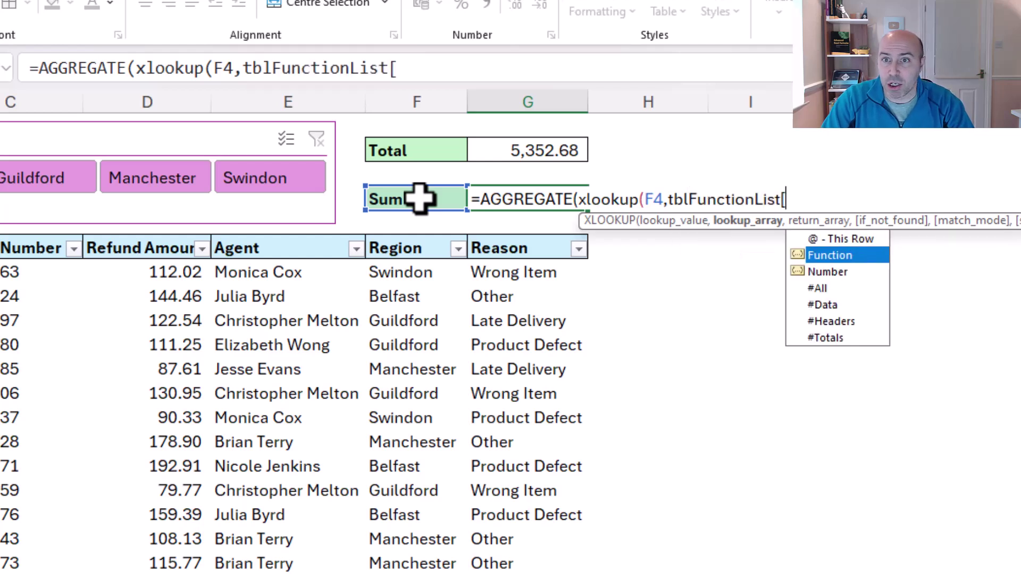
key("Tab")
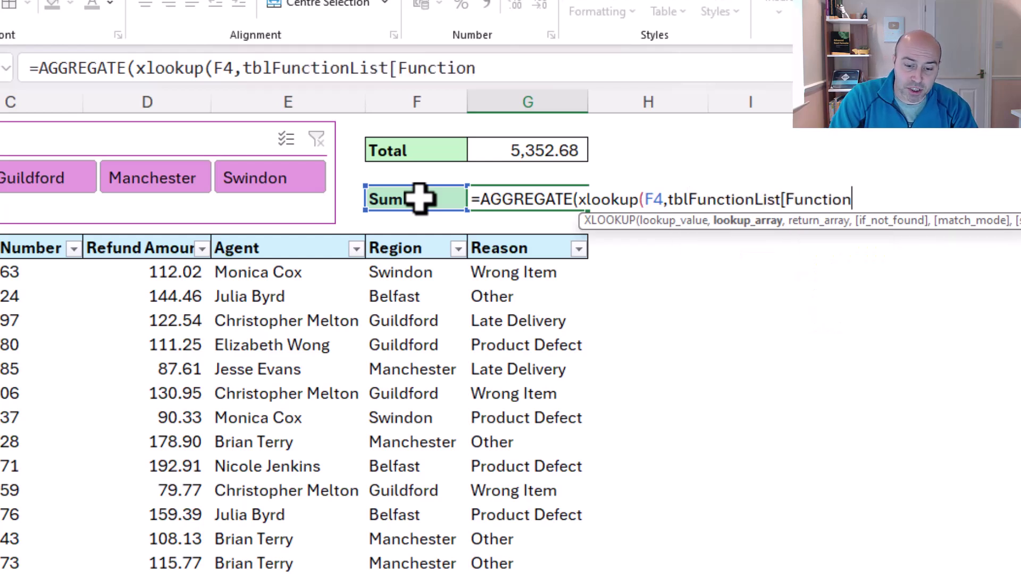
type(",")
key("BackSpace")
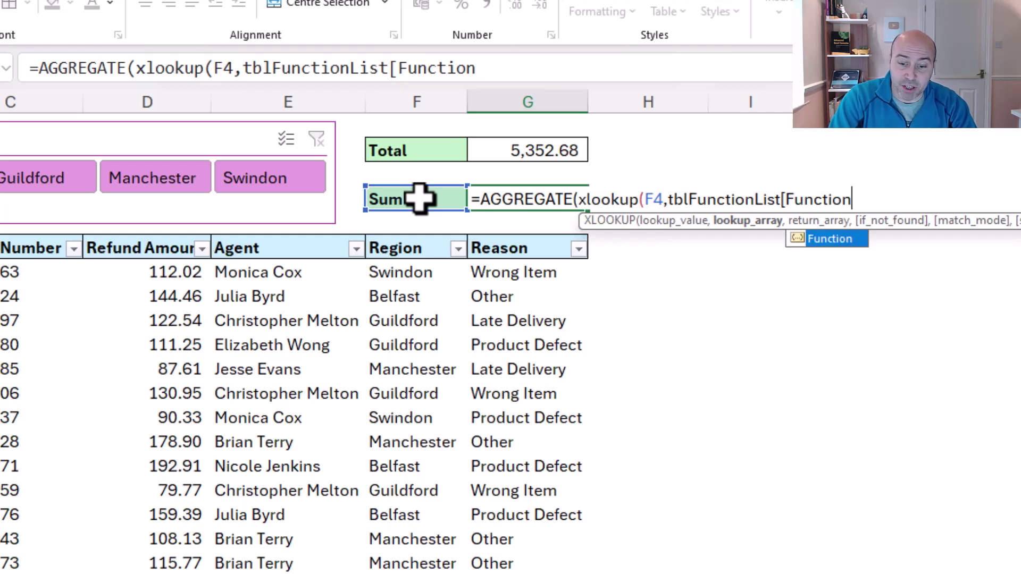
type("],tbl")
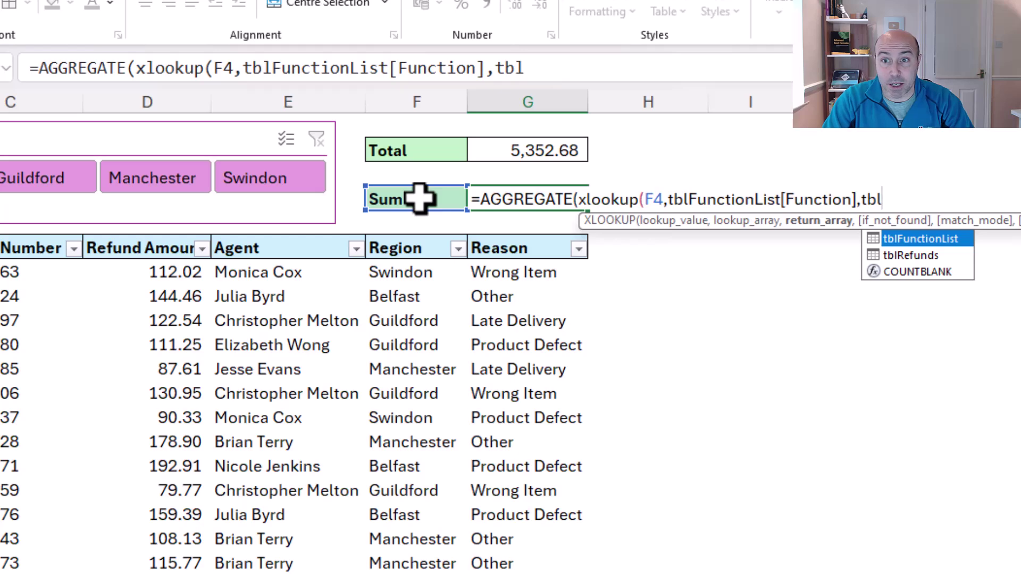
key("Tab")
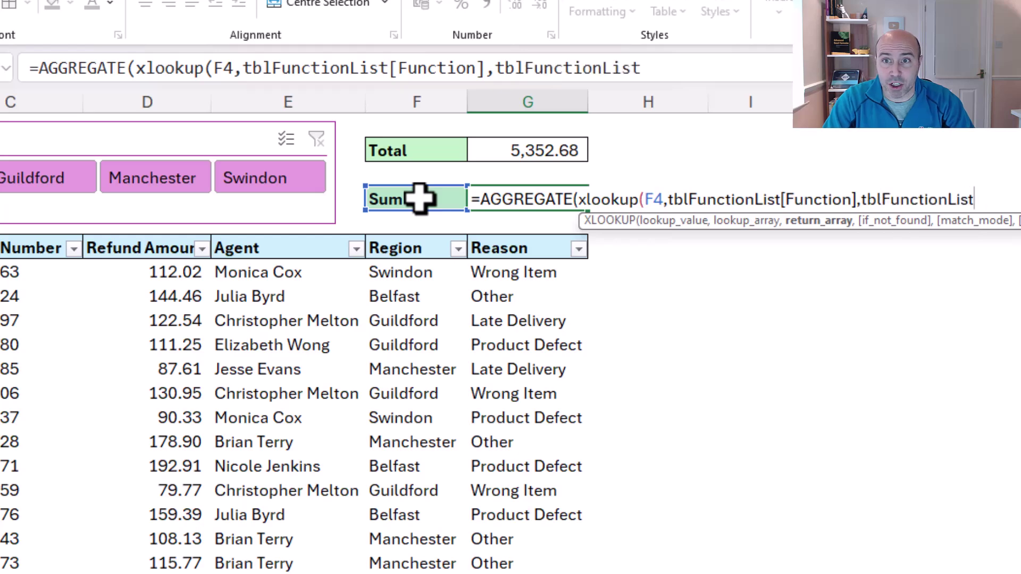
type("[")
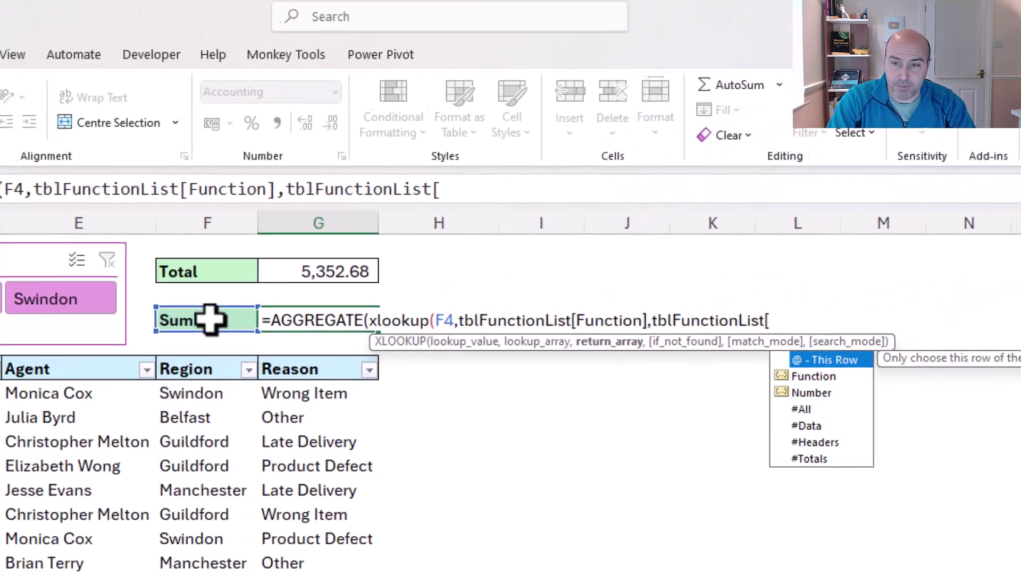
key("Down")
key("Down")
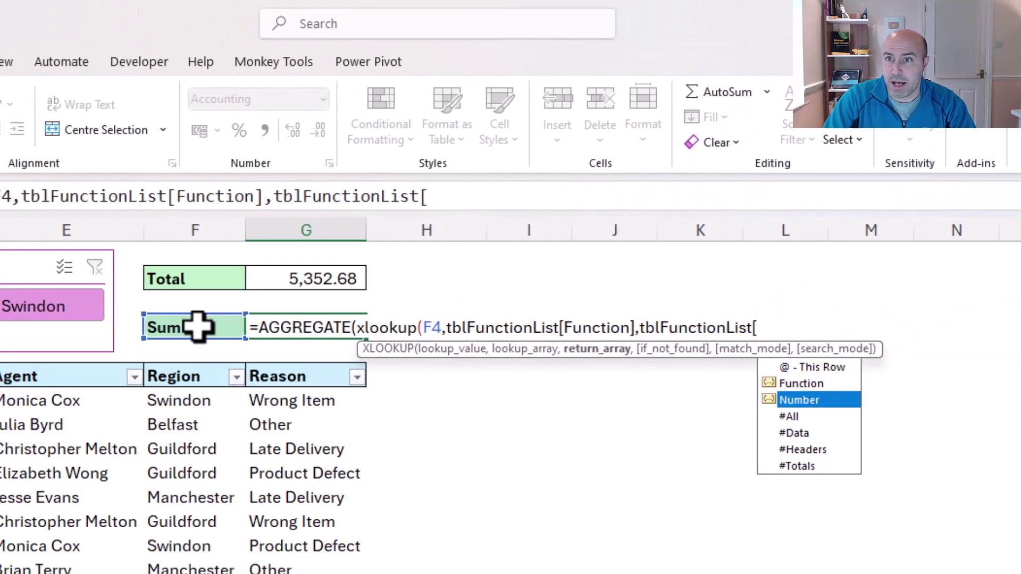
key("Tab")
type("])")
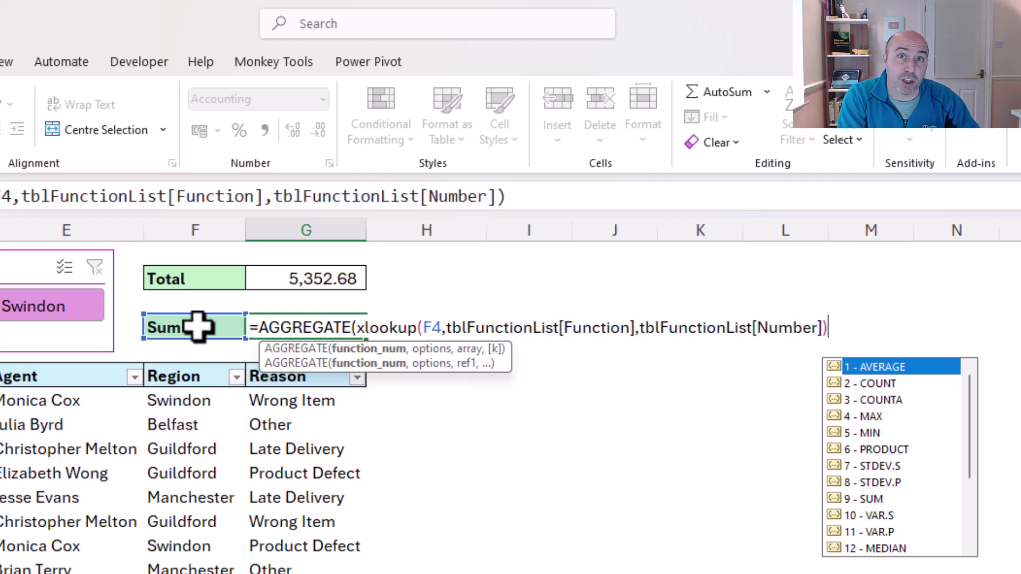
Step: Complete the formula with option 5 and tblRefunds[Refund Amount], showing 5,352.68
type(",")
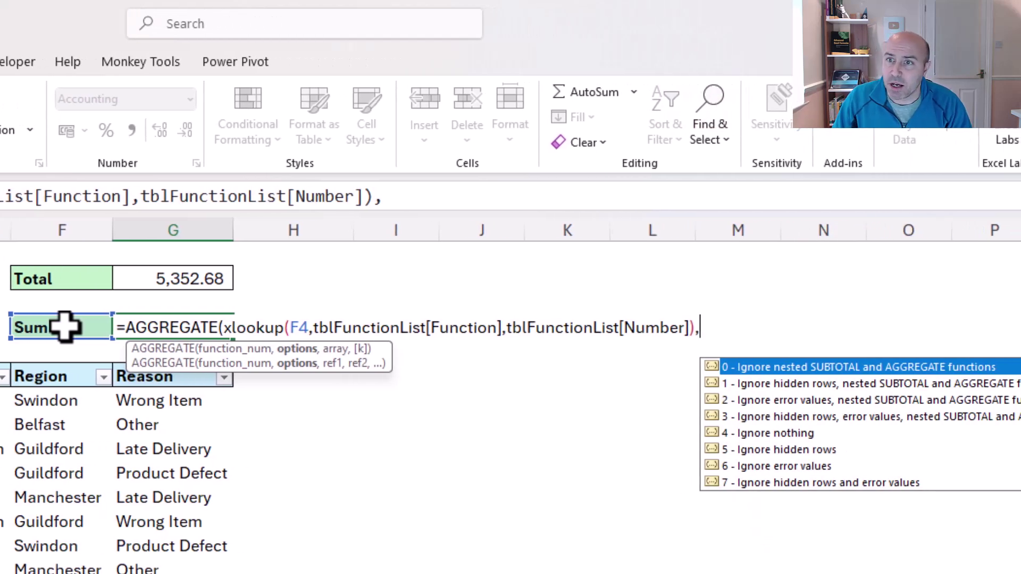
double_click(734, 450)
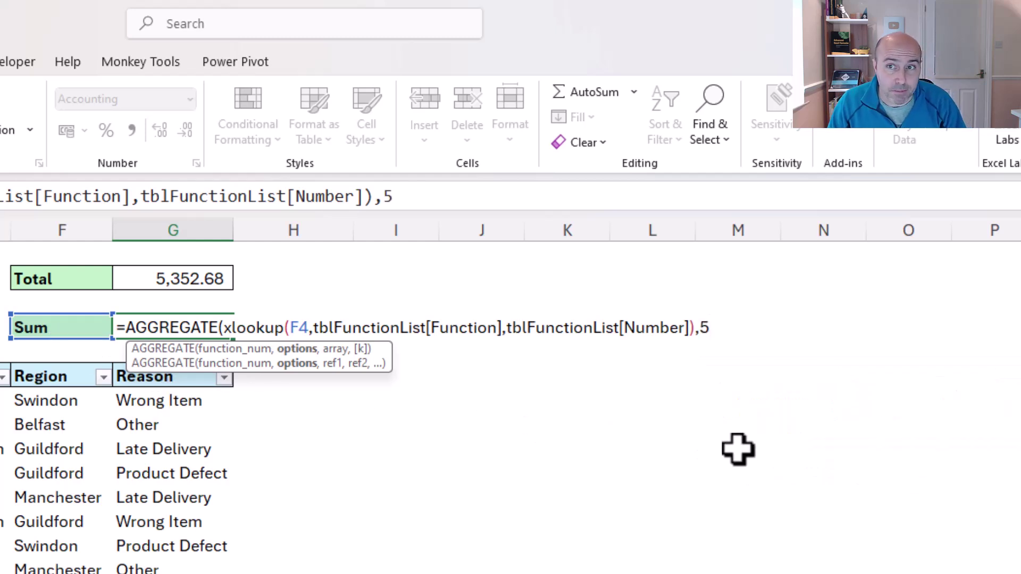
type(",")
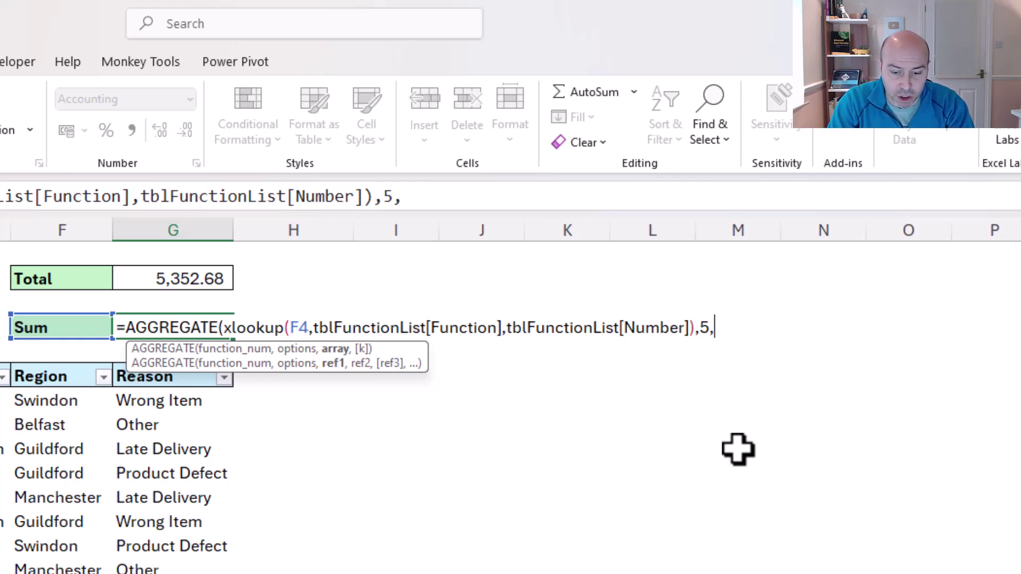
type("tbl")
key("Down")
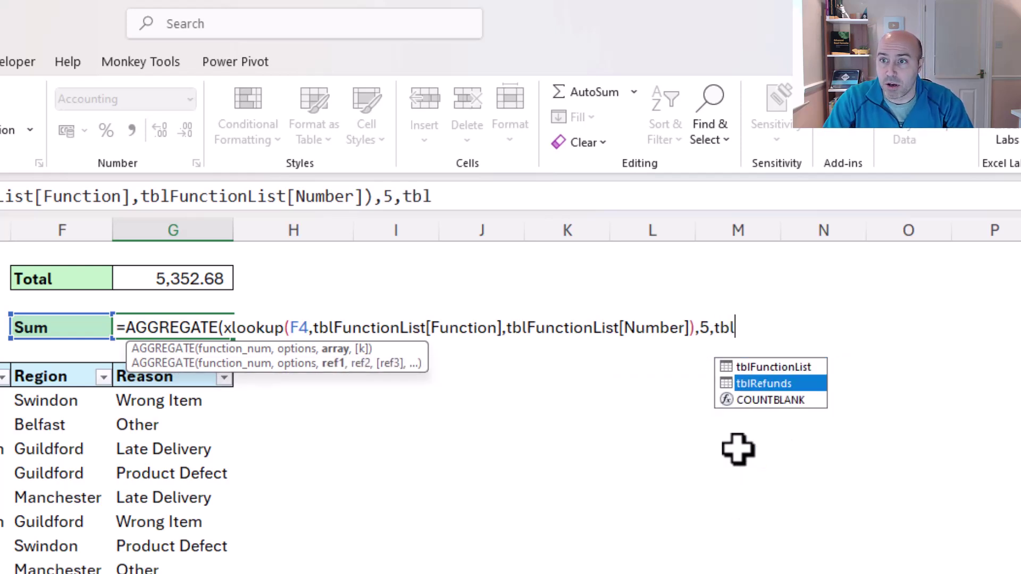
key("Tab")
type("[")
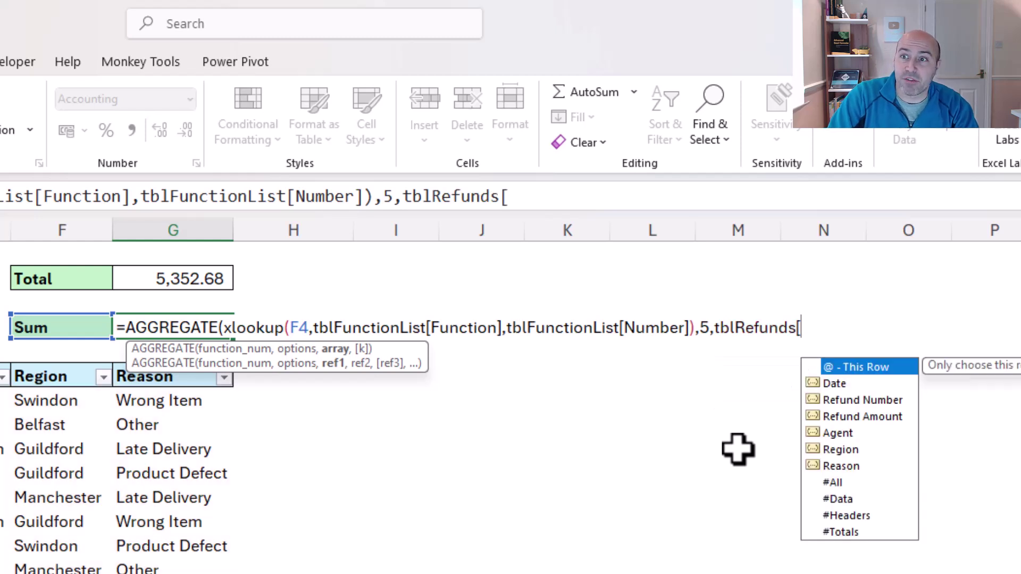
key("Down")
key("Down")
key("Down")
key("Tab")
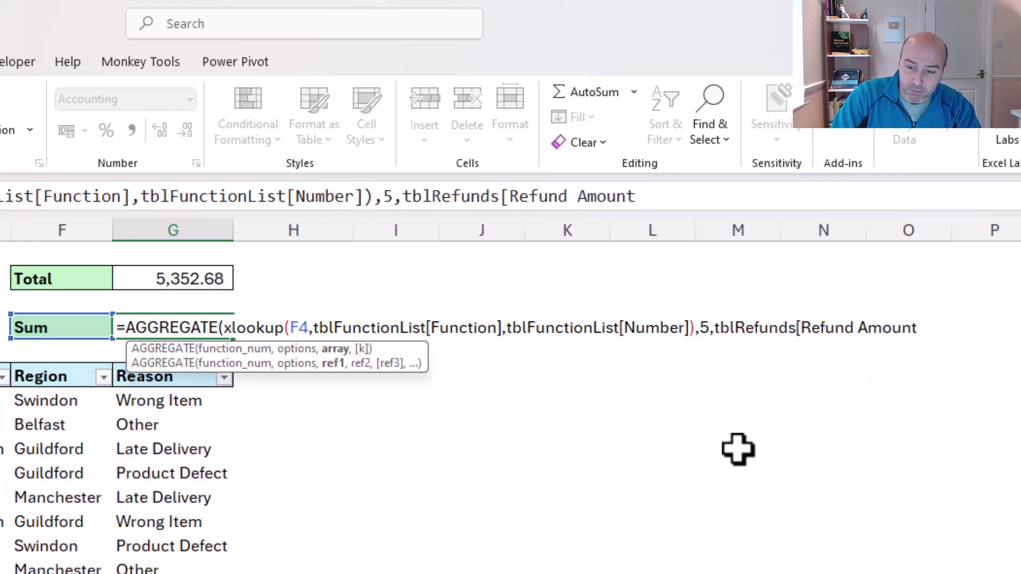
type("]")
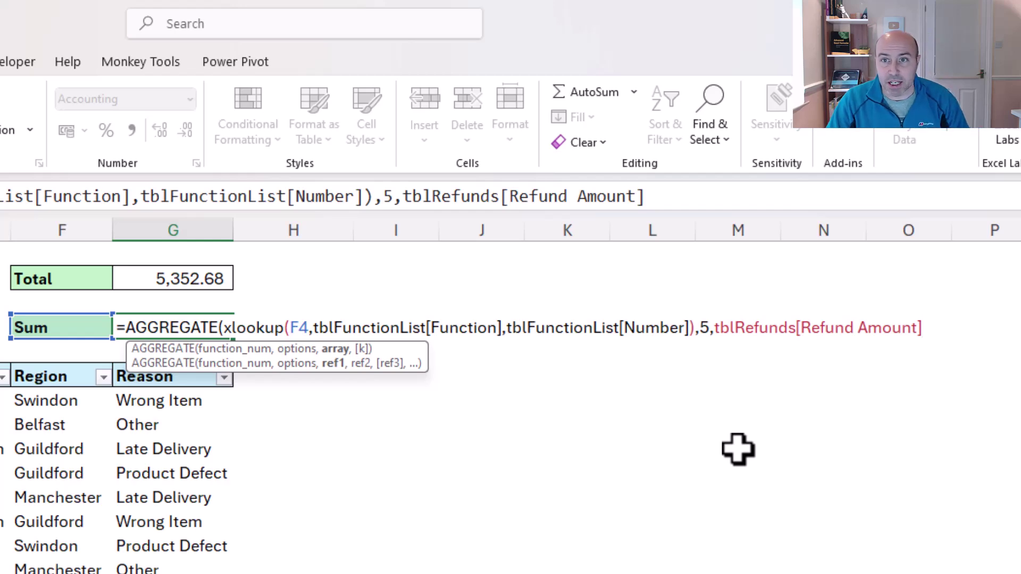
type(")")
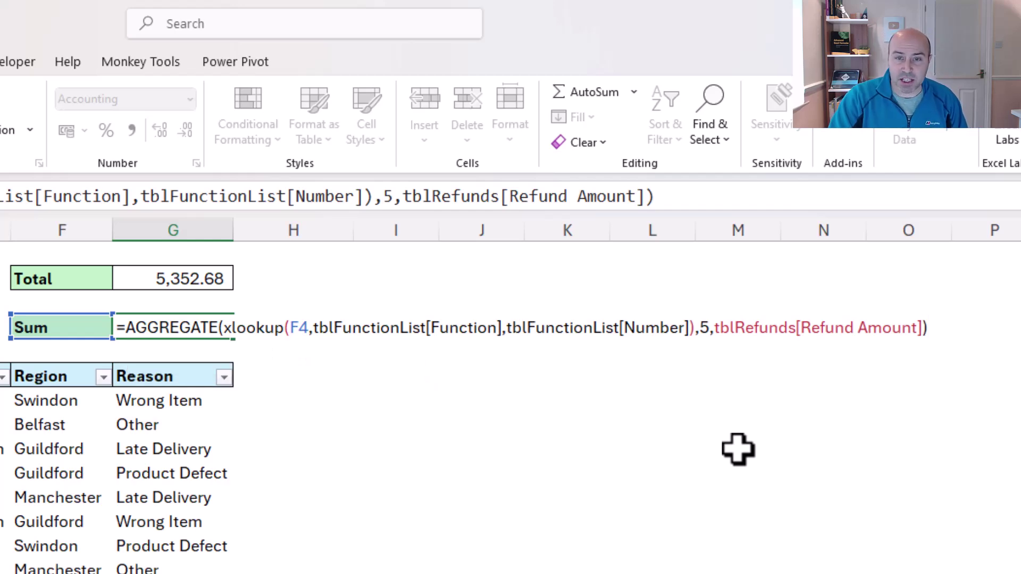
key("Return")
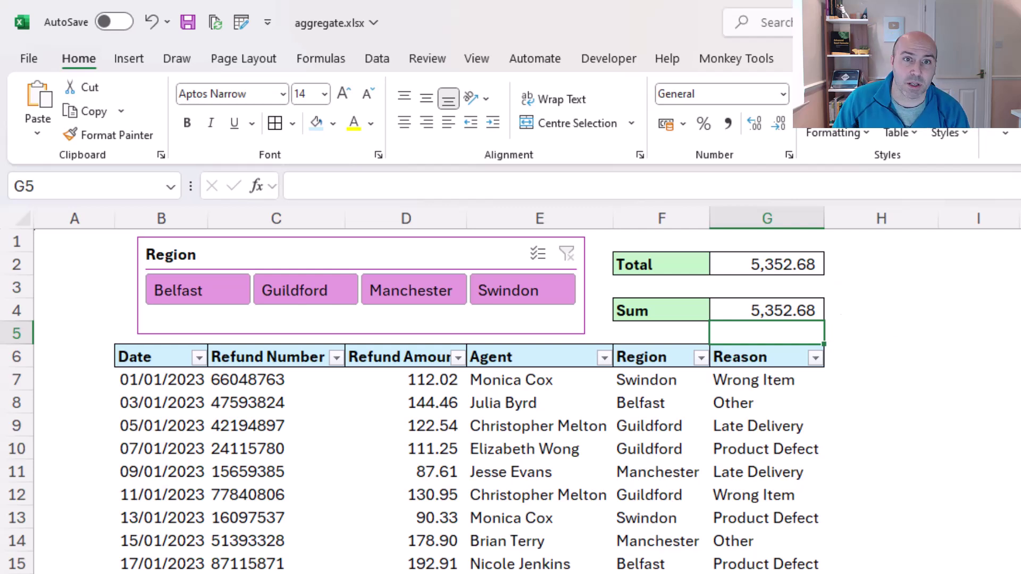
Step: Try Max and then Average from F4's calculation dropdown
left_click(677, 306)
left_click(718, 312)
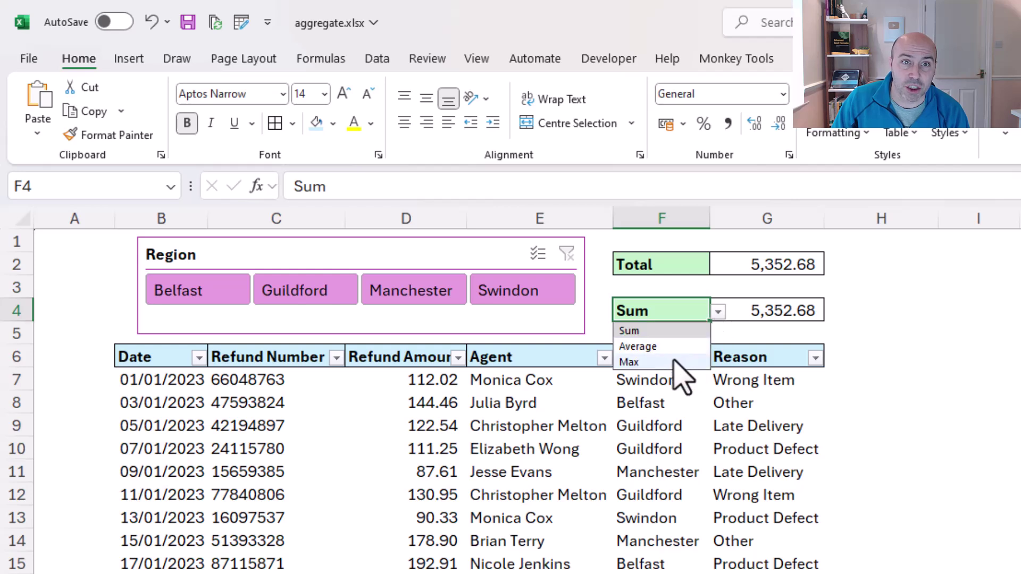
left_click(671, 360)
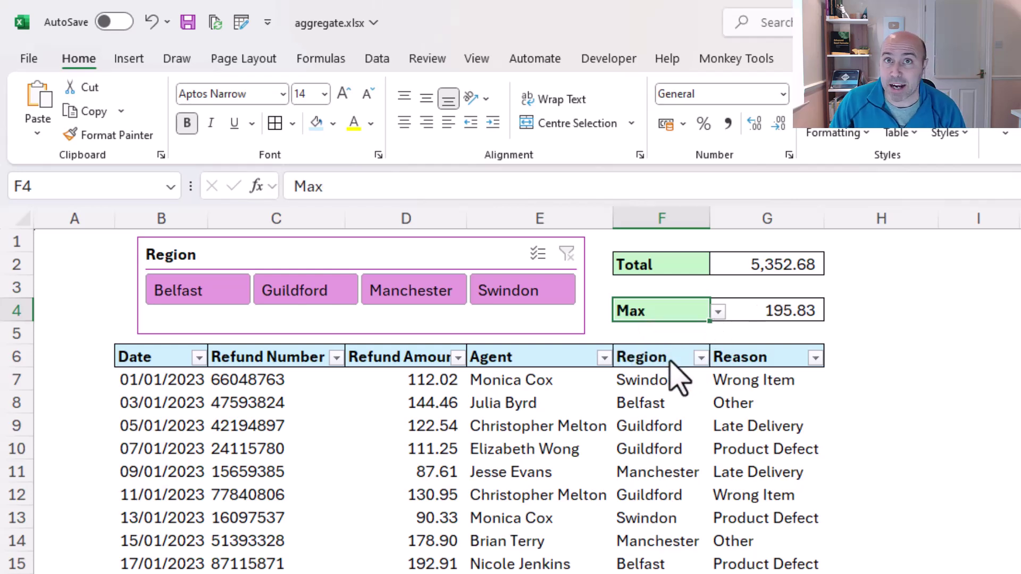
left_click(718, 313)
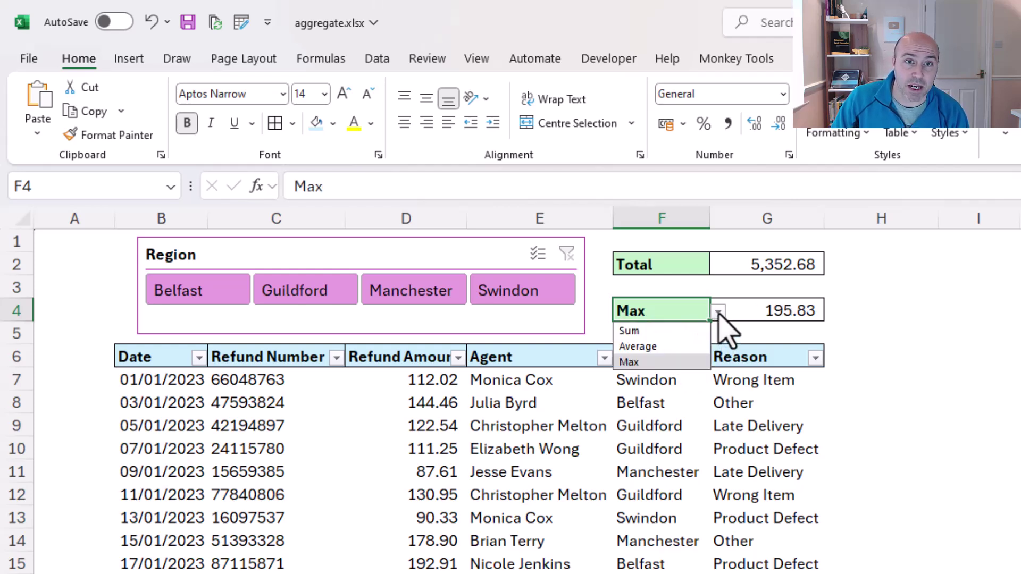
left_click(671, 348)
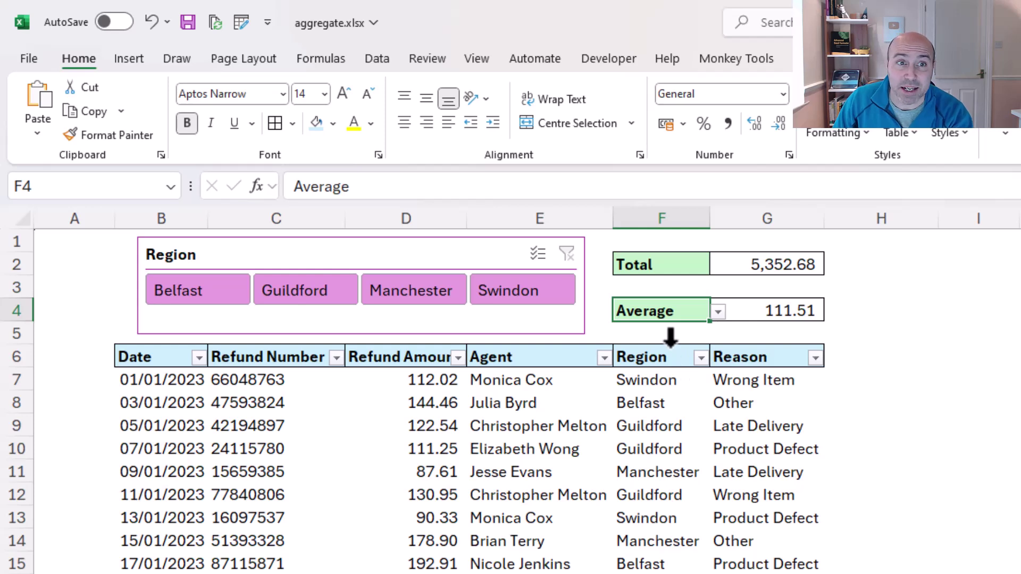
Step: Filter to Swindon and switch F4 between Max and Sum, ending on Max
left_click(572, 302)
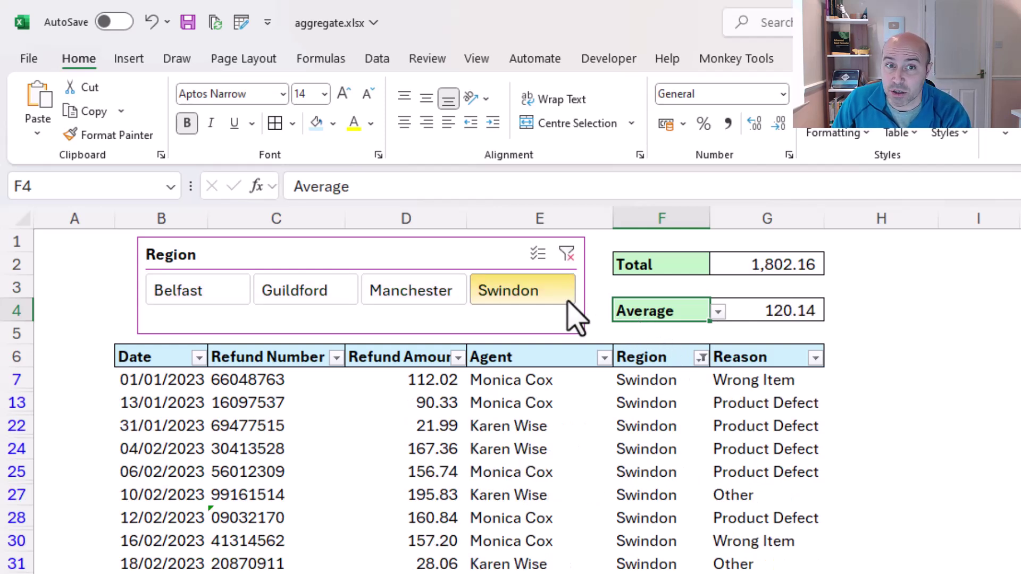
left_click(718, 311)
left_click(677, 361)
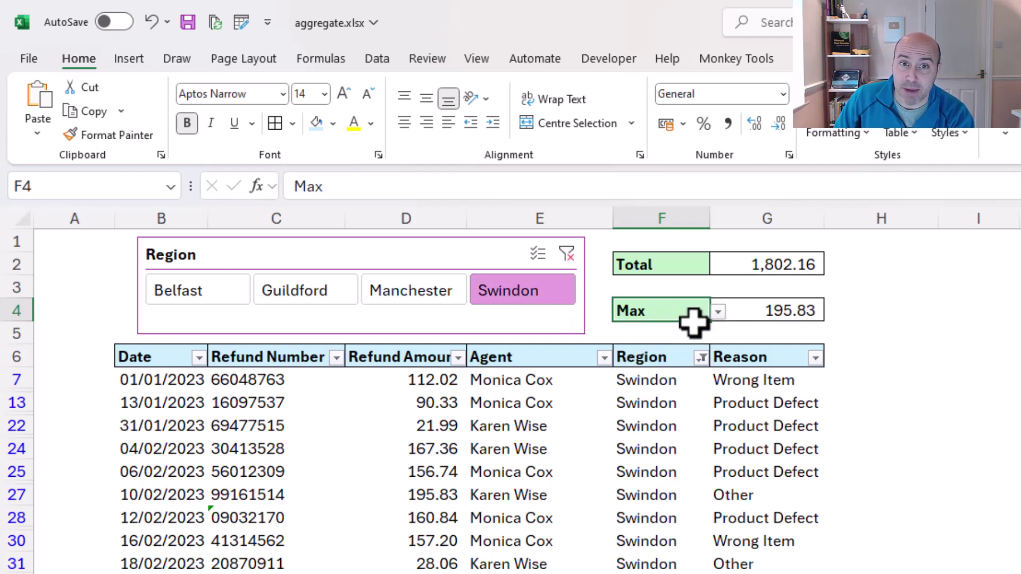
left_click(718, 312)
left_click(686, 331)
left_click(718, 311)
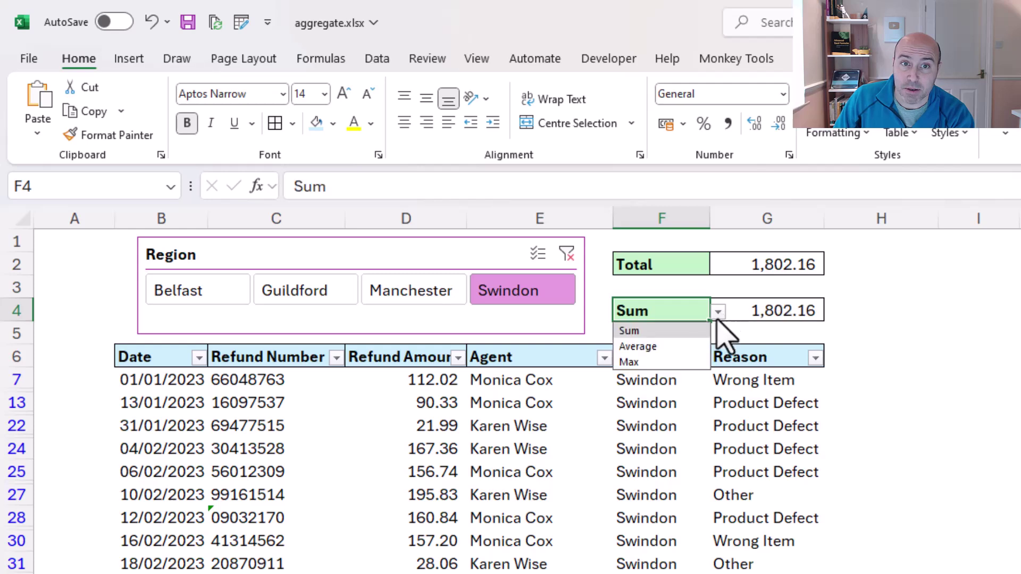
left_click(638, 360)
Step: Test Guildford, Manchester and Swindon in the slicer, then clear the filter to show all regions
left_click(337, 304)
left_click(418, 308)
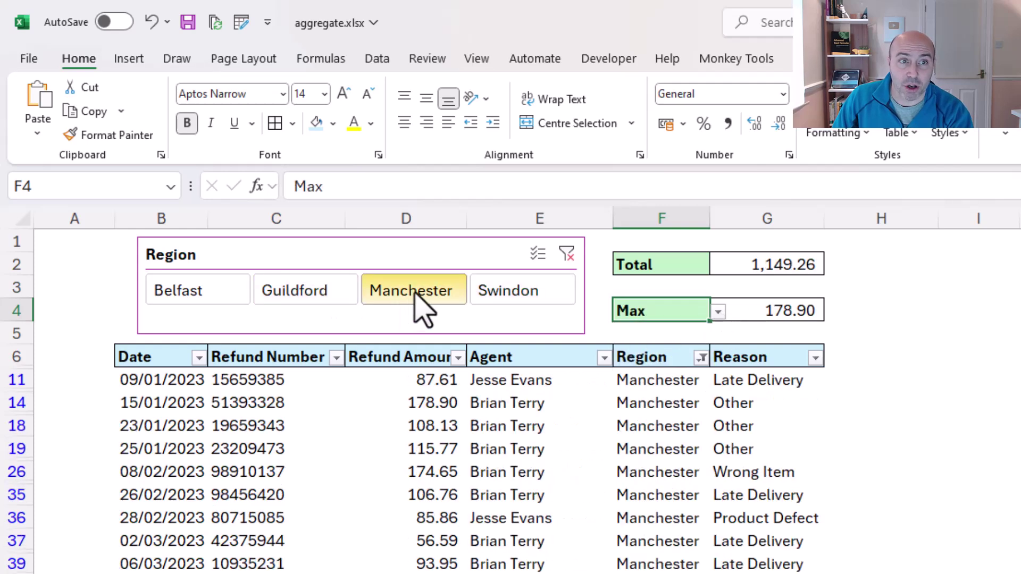
left_click(542, 308, "ctrl")
left_click(567, 254)
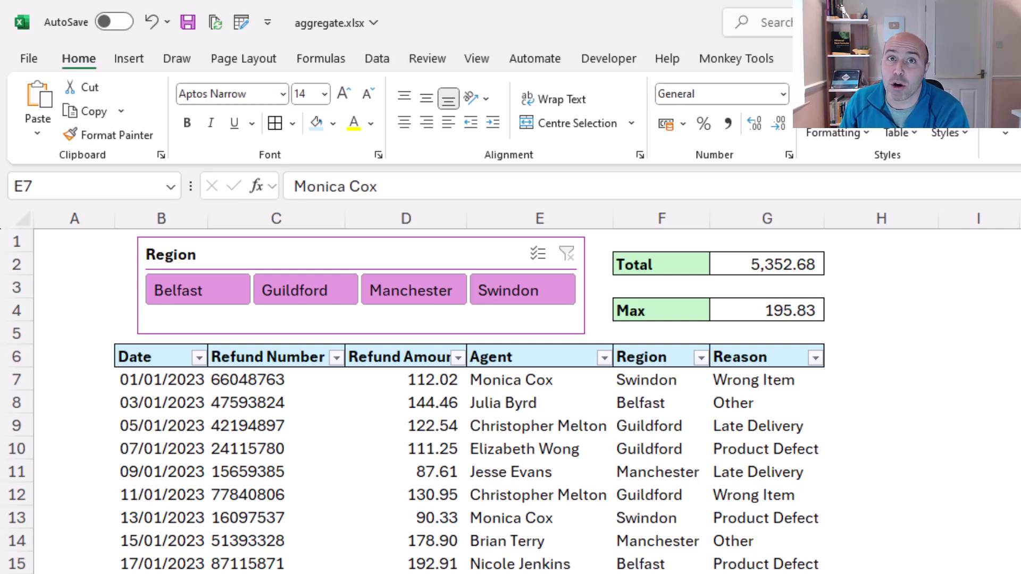
Step: Add an Include column heading in H6 of the refunds table
left_click(867, 360)
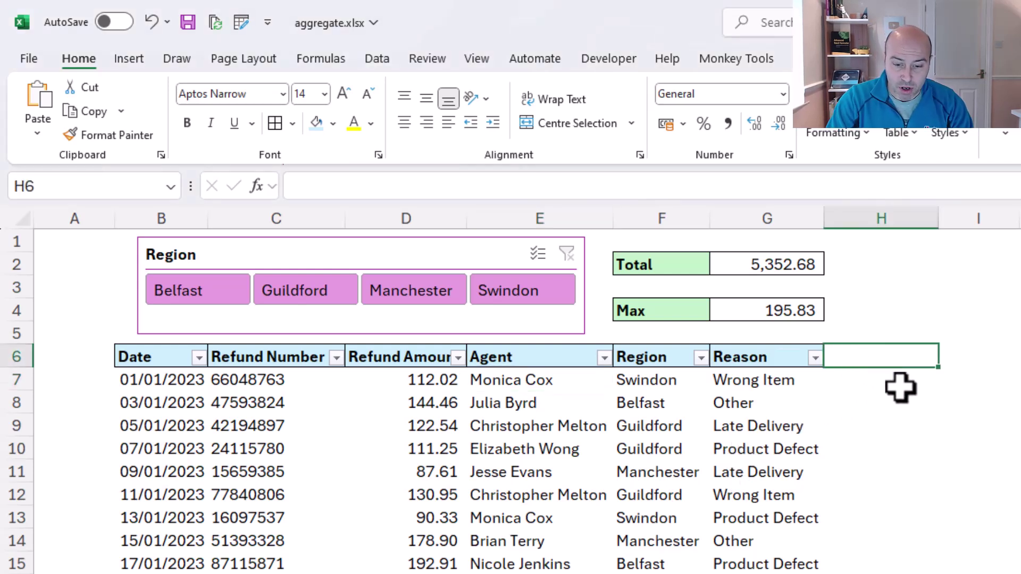
type("Include")
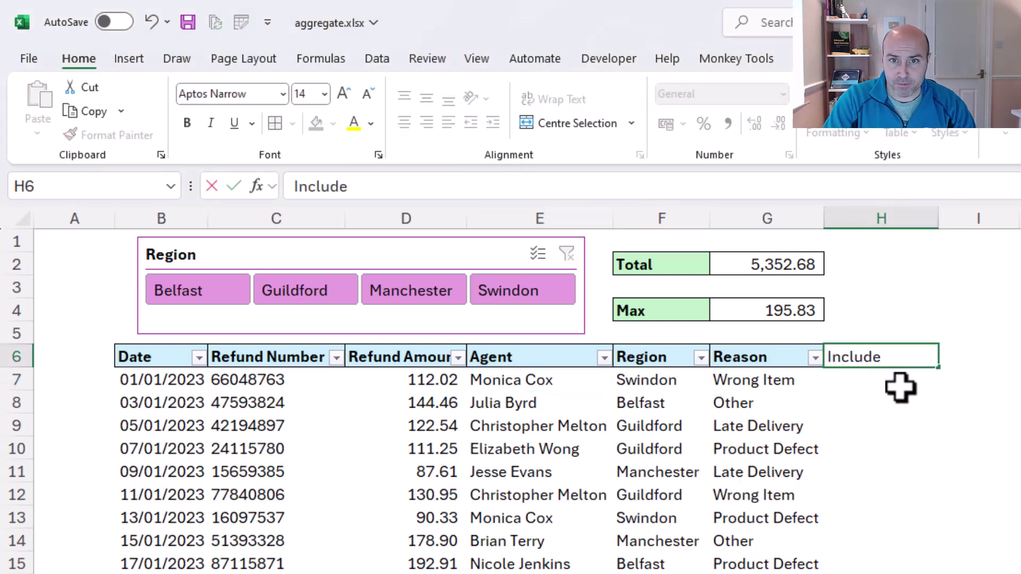
key("Return")
Step: Fill the Include column with =AGGREGATE(2,5,[@[Refund Amount]]), flagging each row with 1
type("=ag")
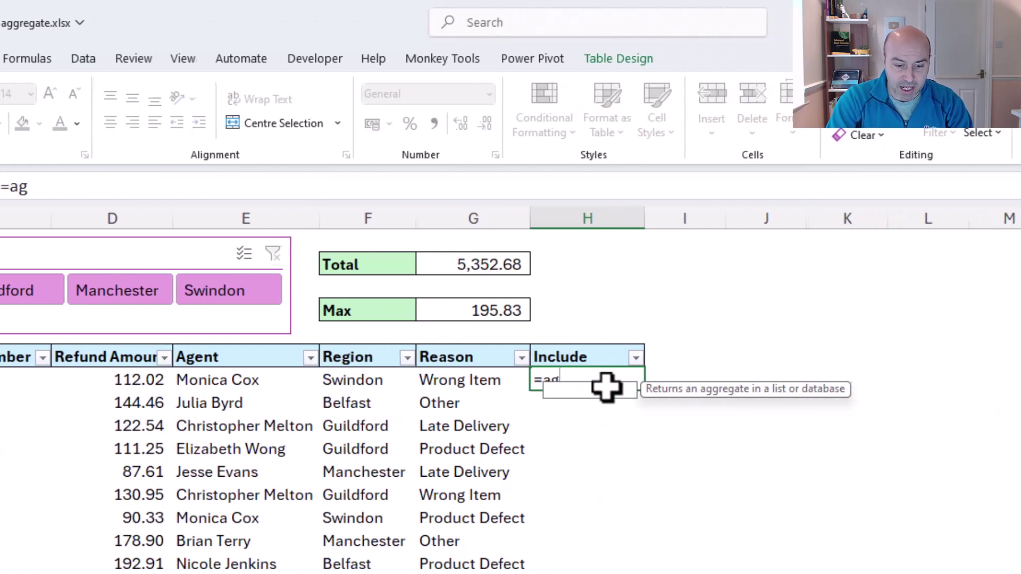
type("gre")
key("Tab")
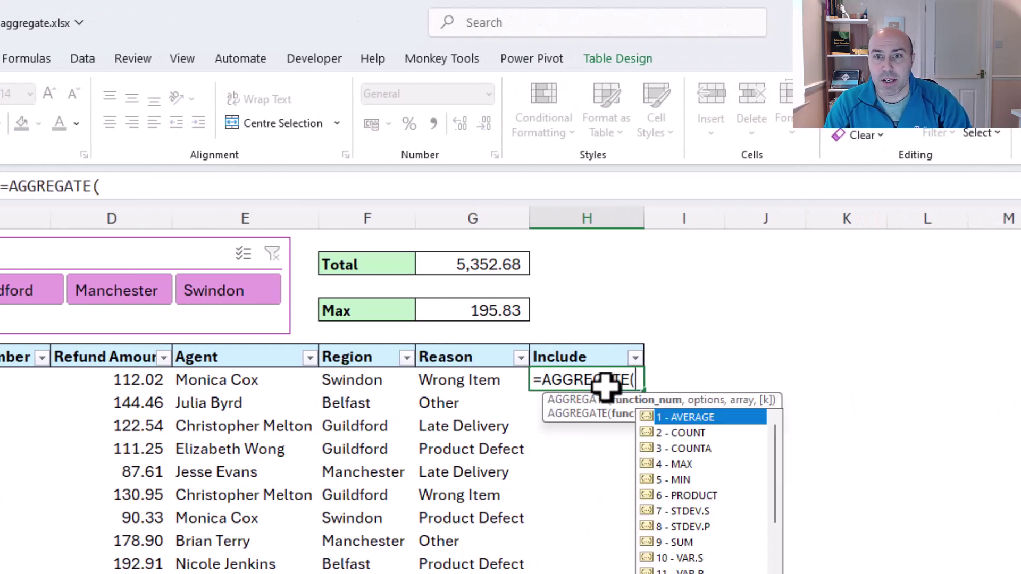
key("Down")
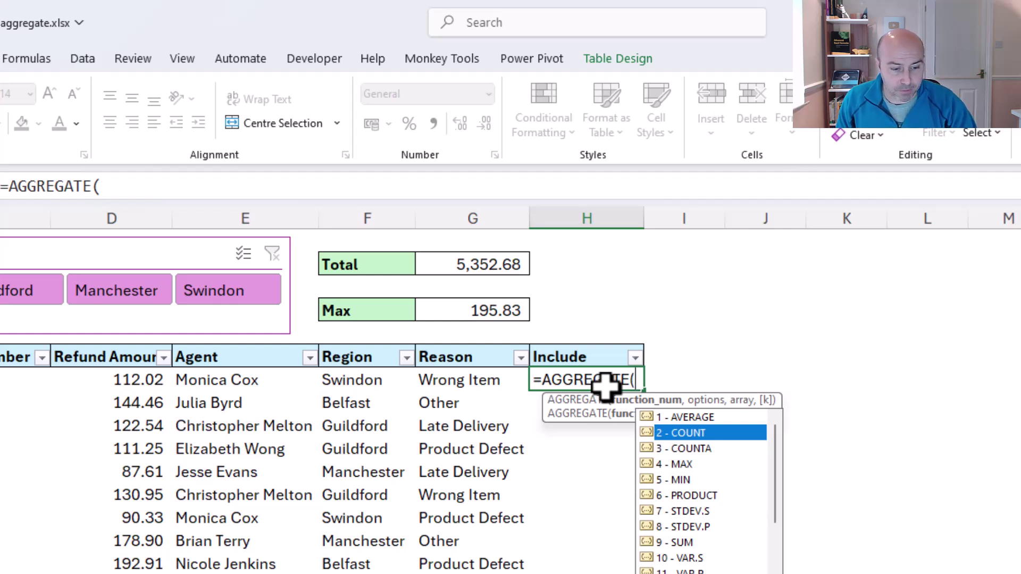
key("Tab")
type(",")
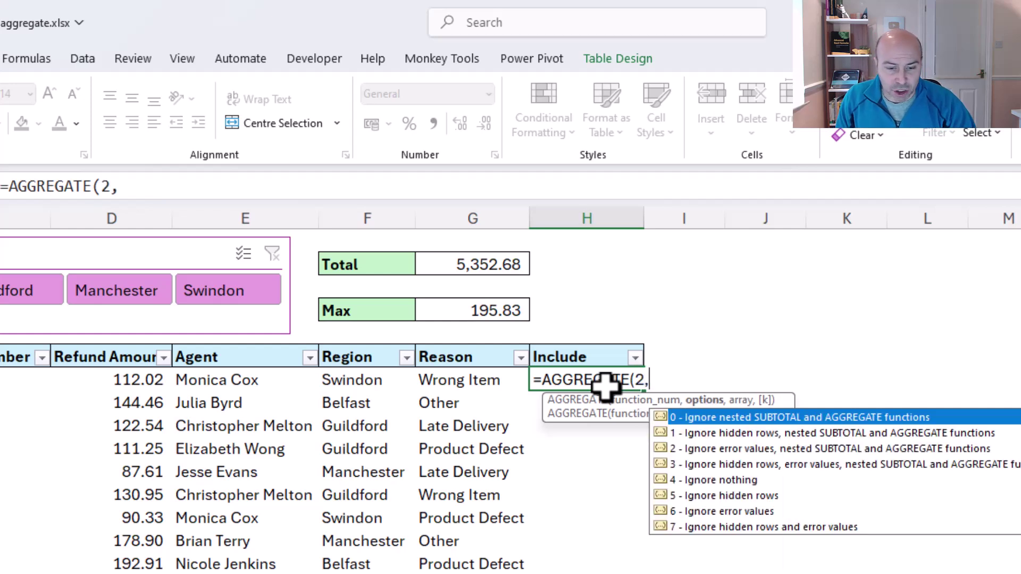
type("5")
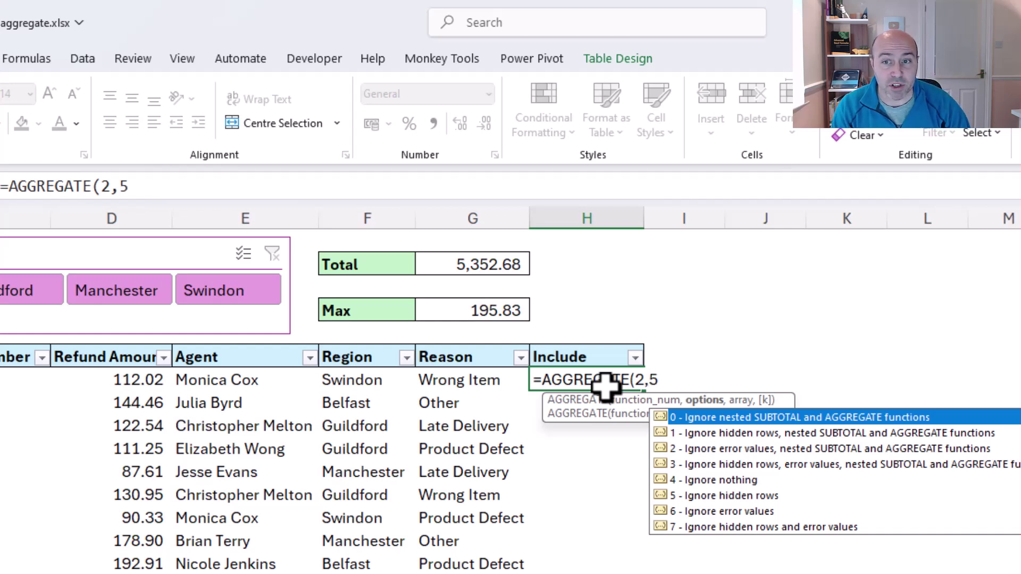
type(",")
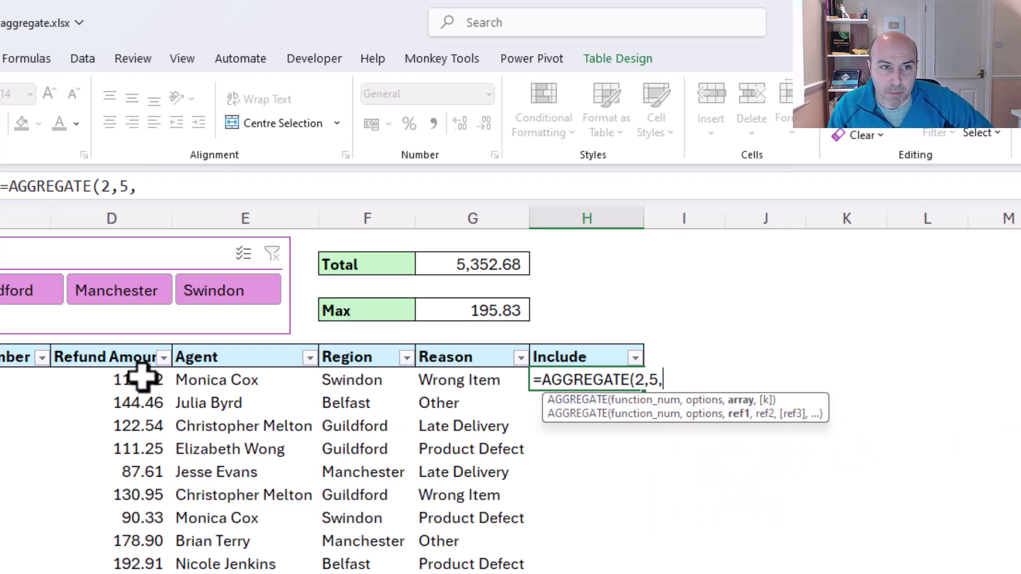
left_click(122, 338)
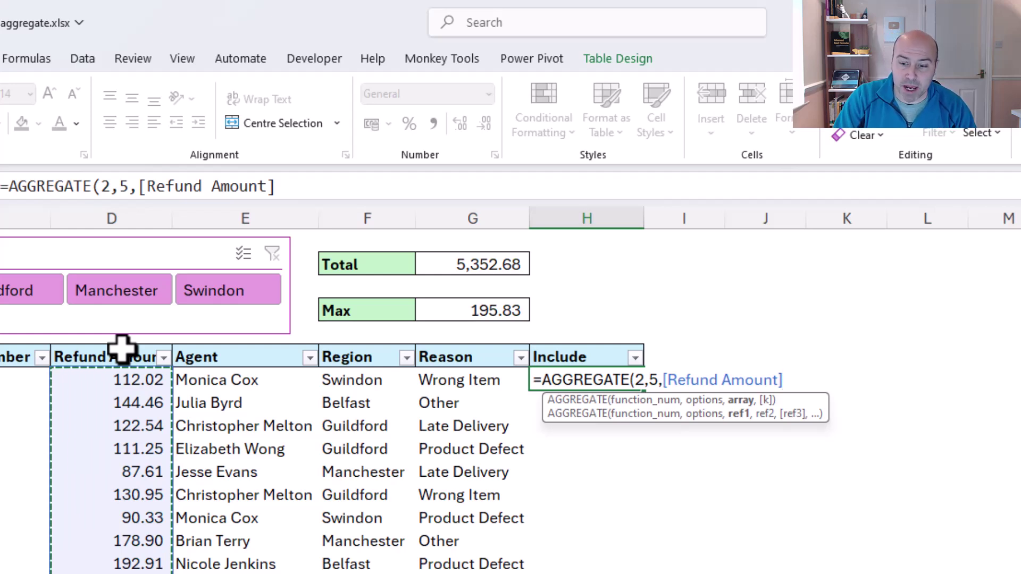
type(")")
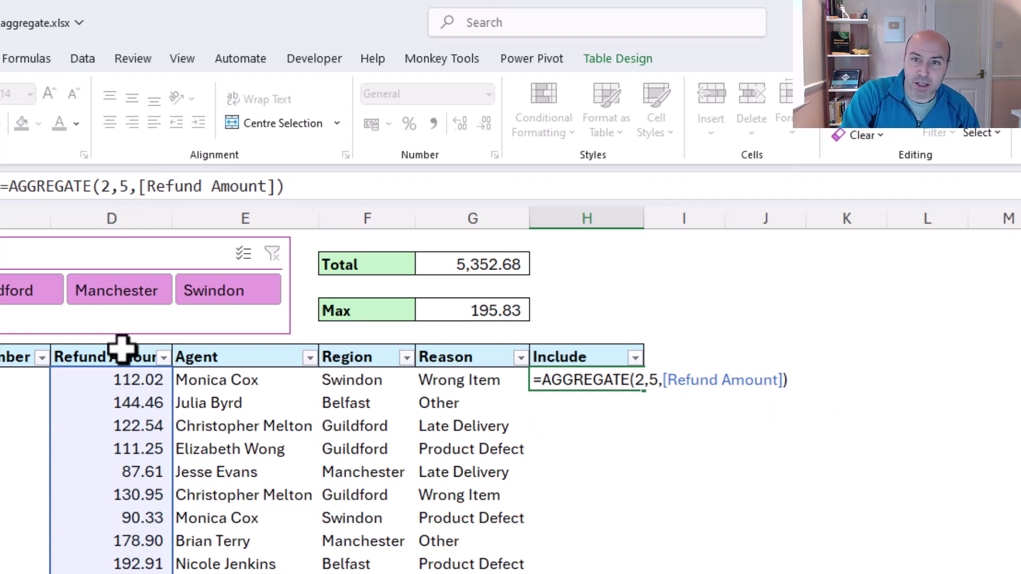
left_click(672, 382)
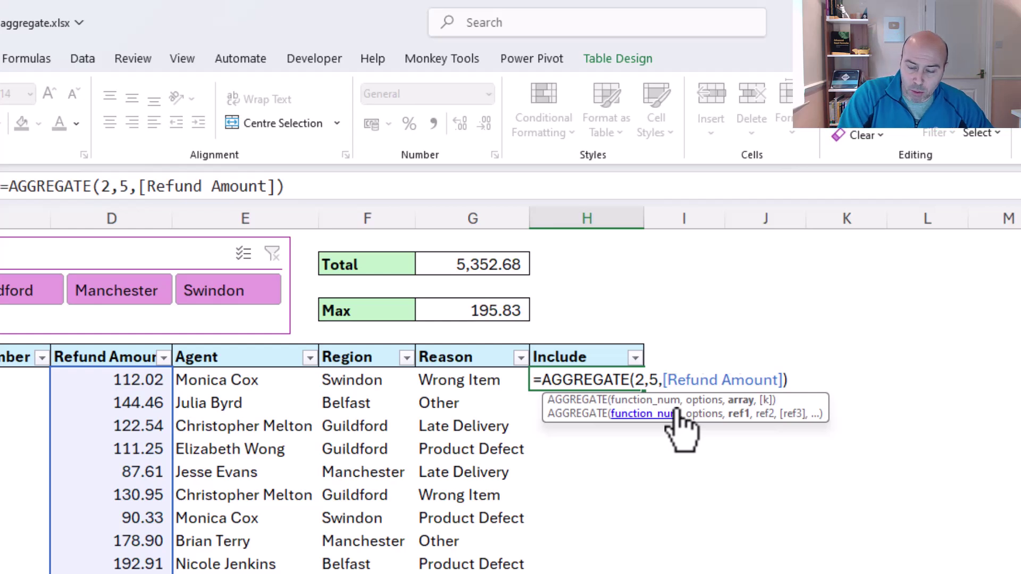
type("@")
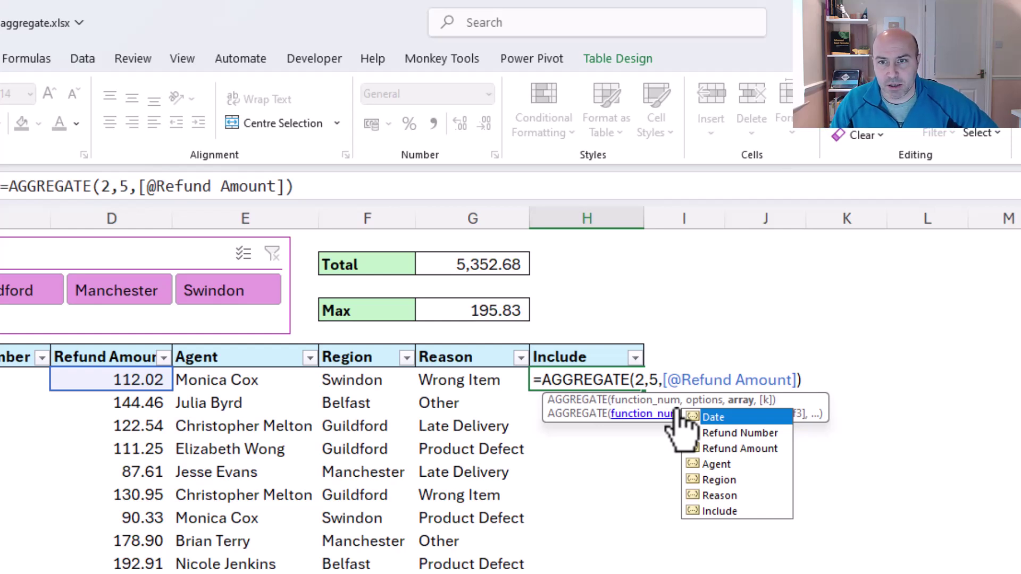
key("Return")
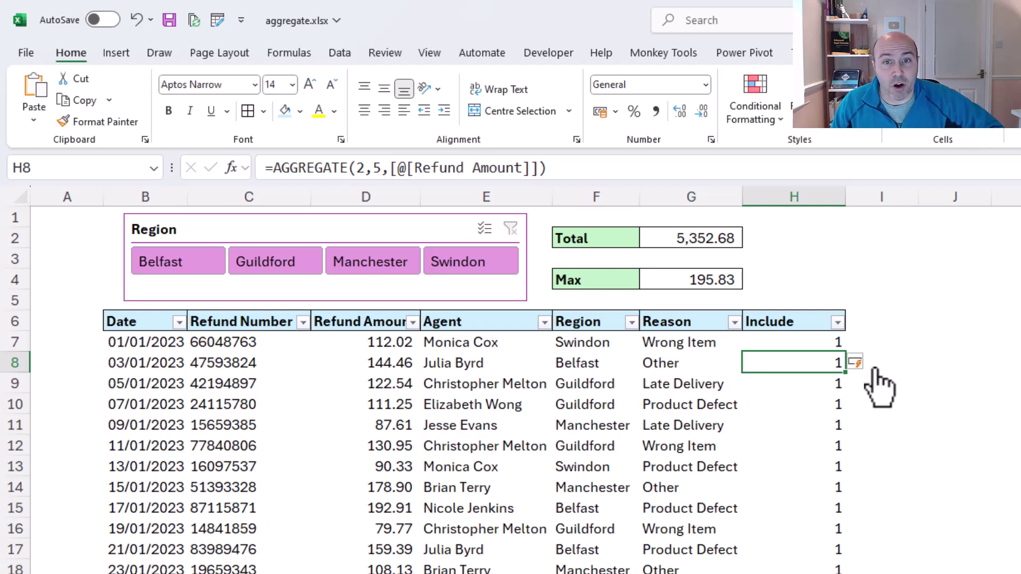
Step: Filter the slicer to Manchester, giving Total 1,149.26 and Max 178.90, then select H3
left_click(408, 280)
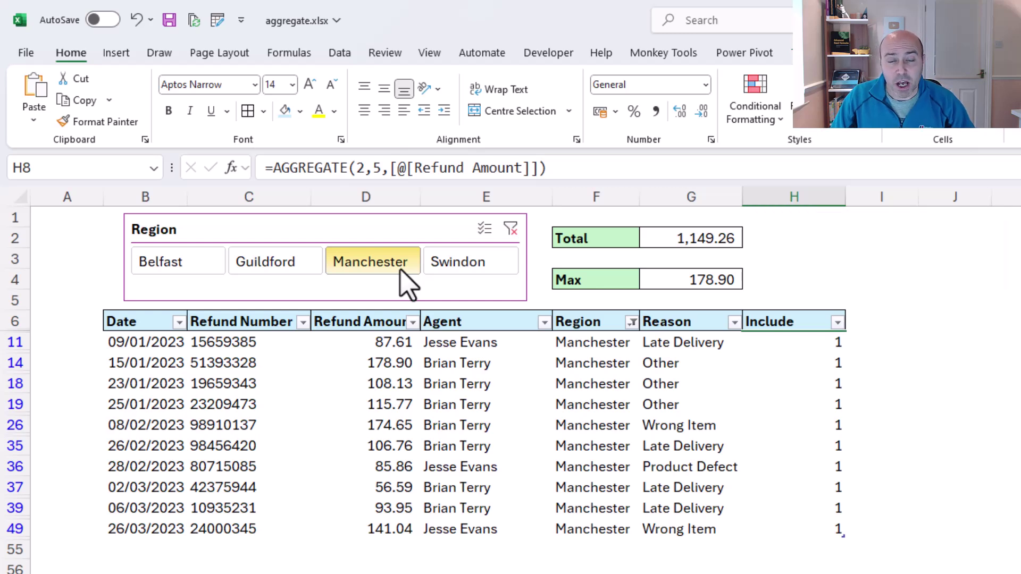
left_click(824, 259)
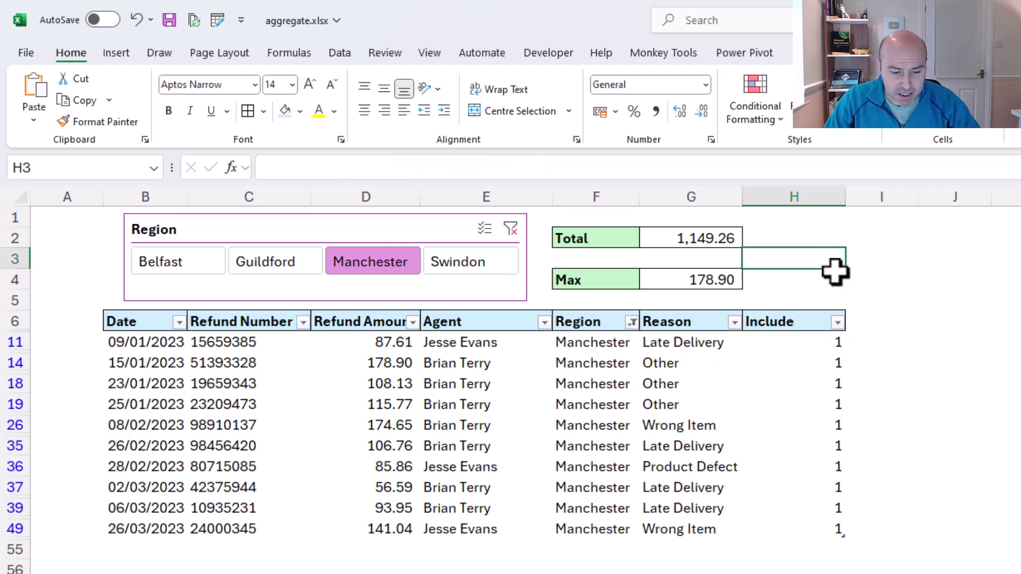
Step: Enter =SUM(tblRefunds[Include]) in H3, showing 10 for the Manchester rows
type("=sum(")
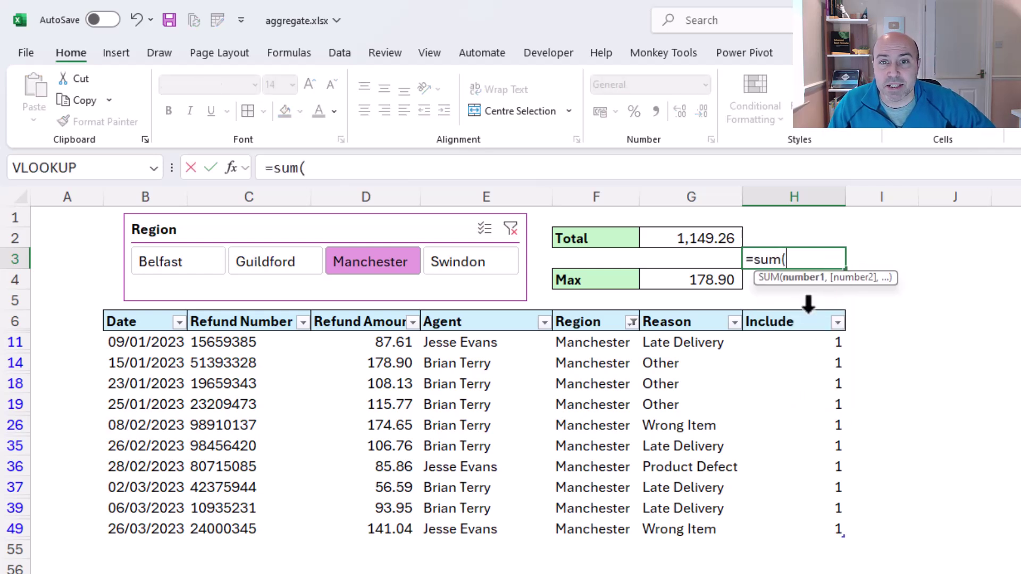
left_click(808, 304)
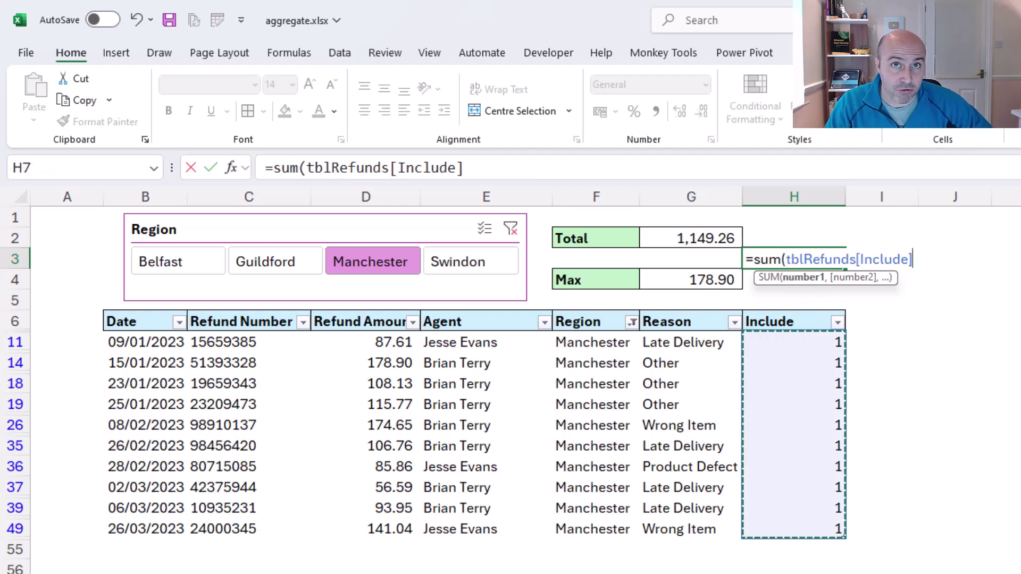
key("Return")
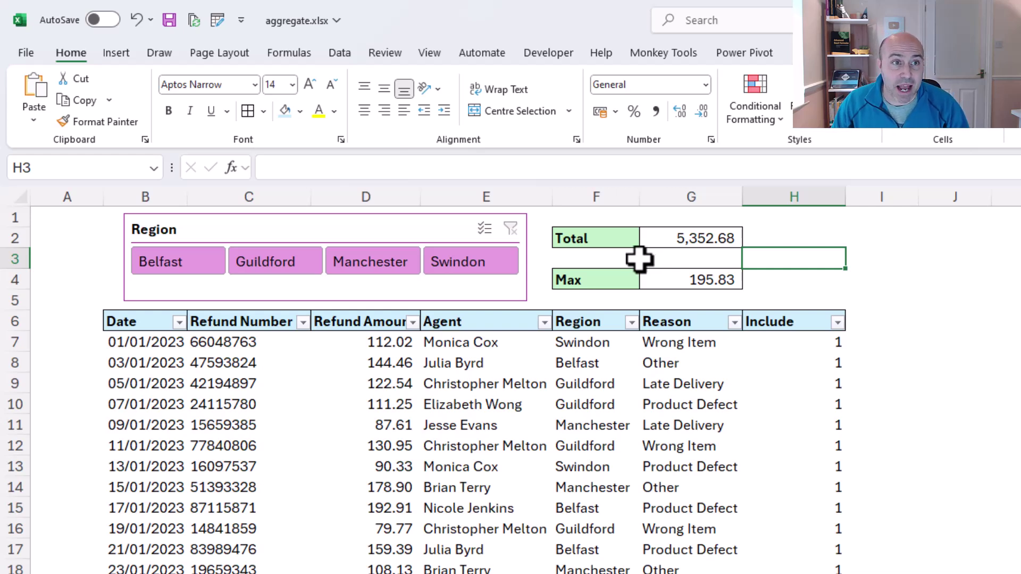
Step: Copy the Region slicer and paste it at B3 on the report sheet
right_click(346, 224)
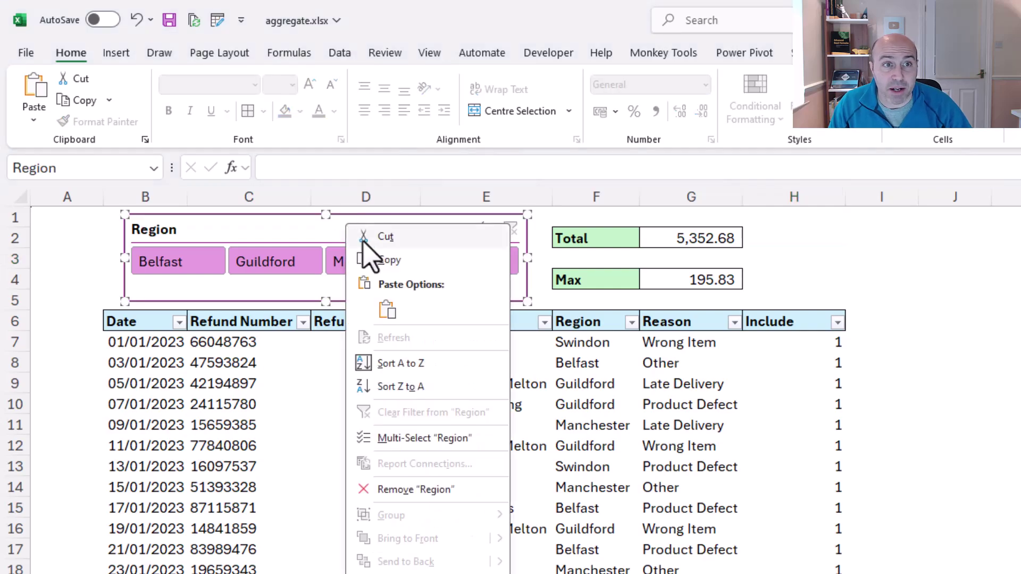
left_click(389, 260)
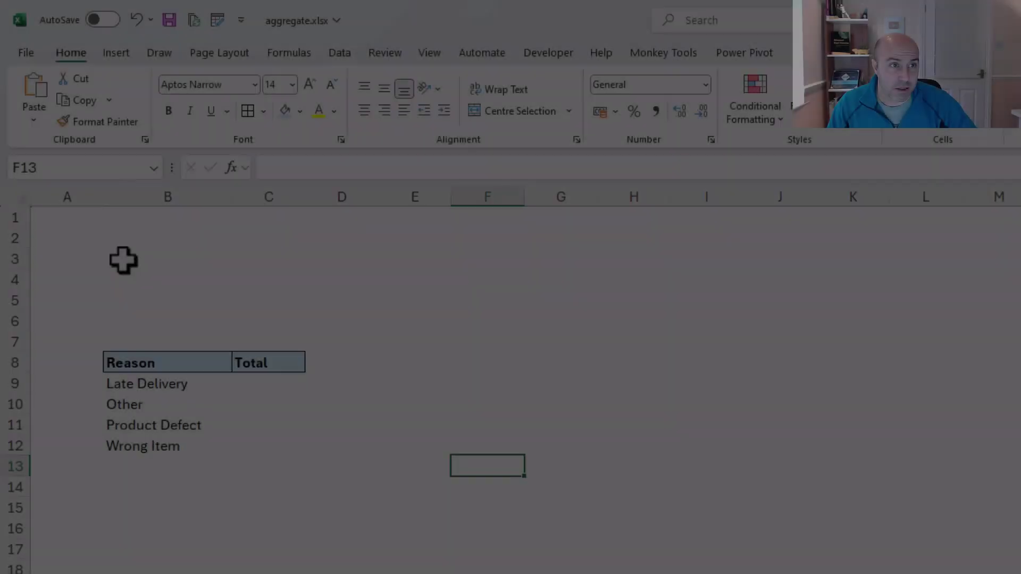
right_click(123, 259)
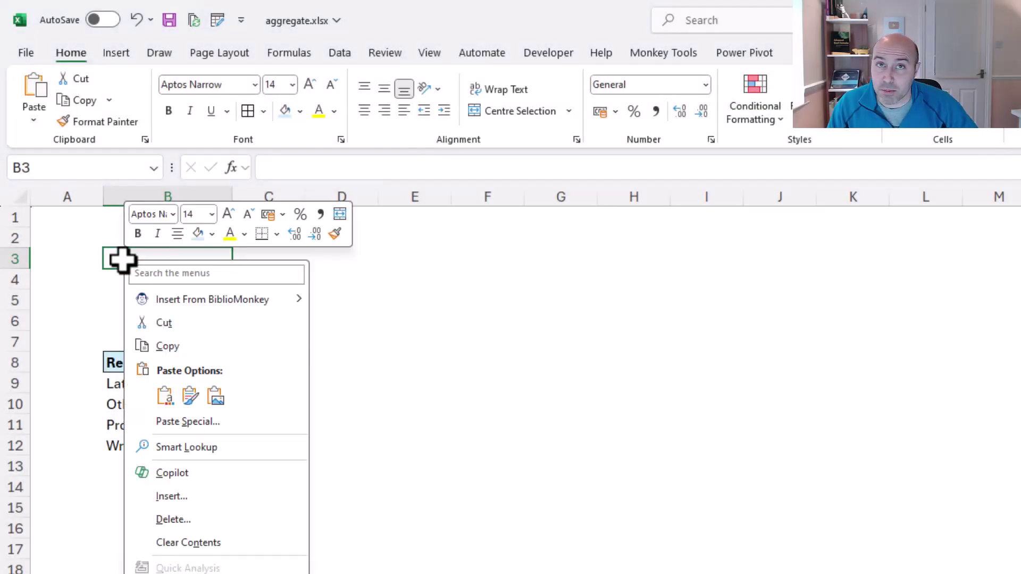
left_click(165, 396)
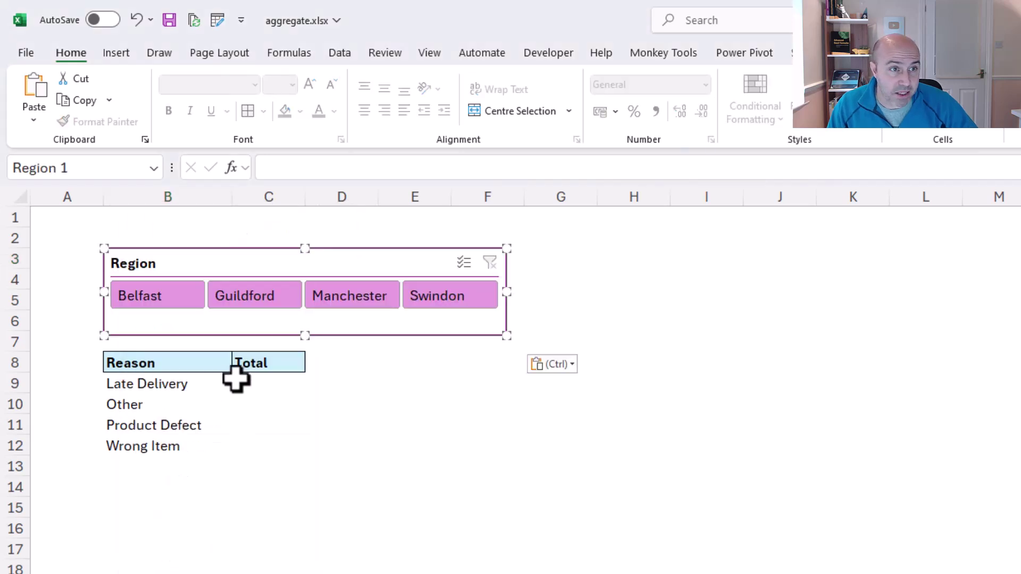
left_click(373, 432)
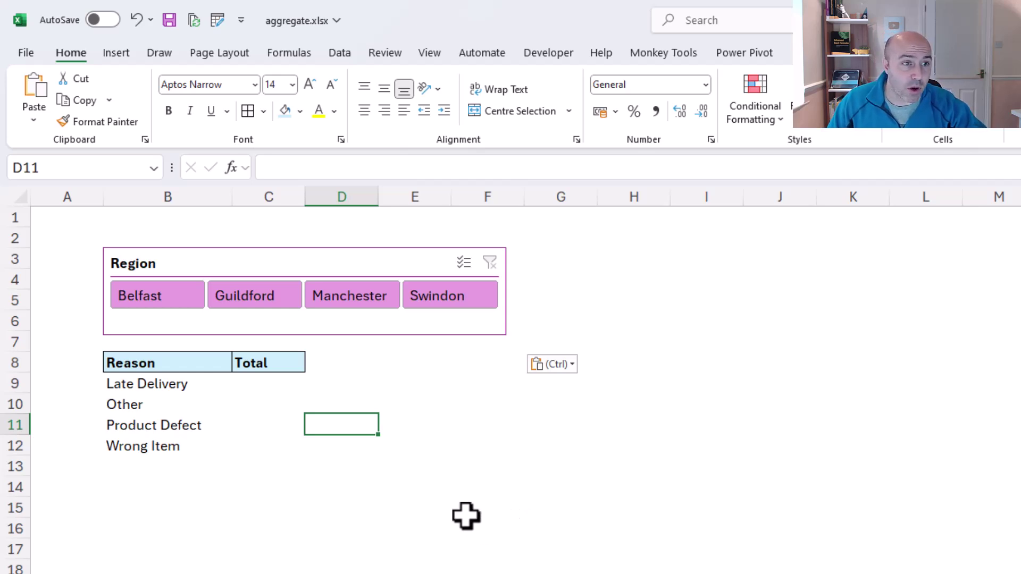
left_click(204, 384)
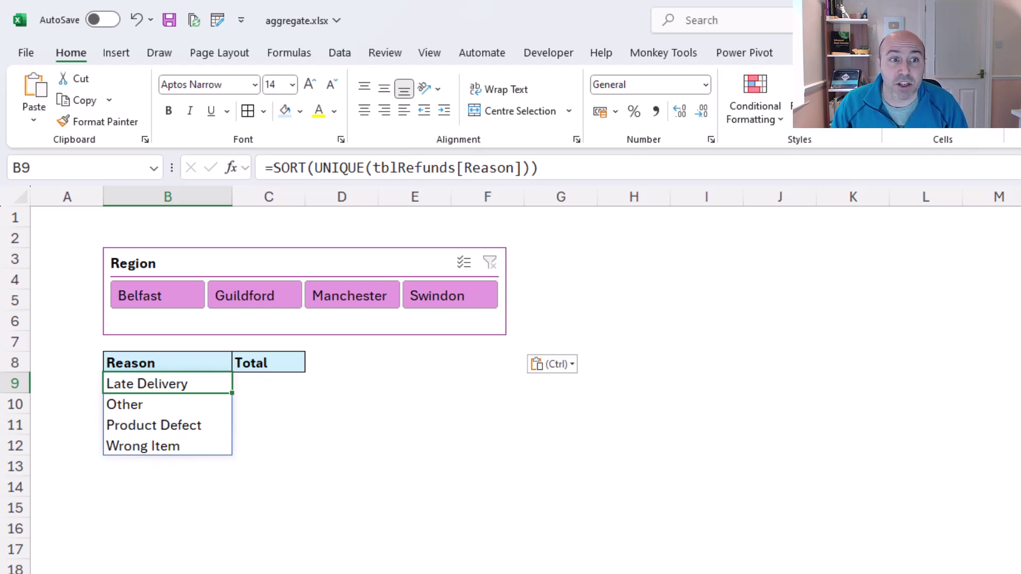
left_click(397, 304)
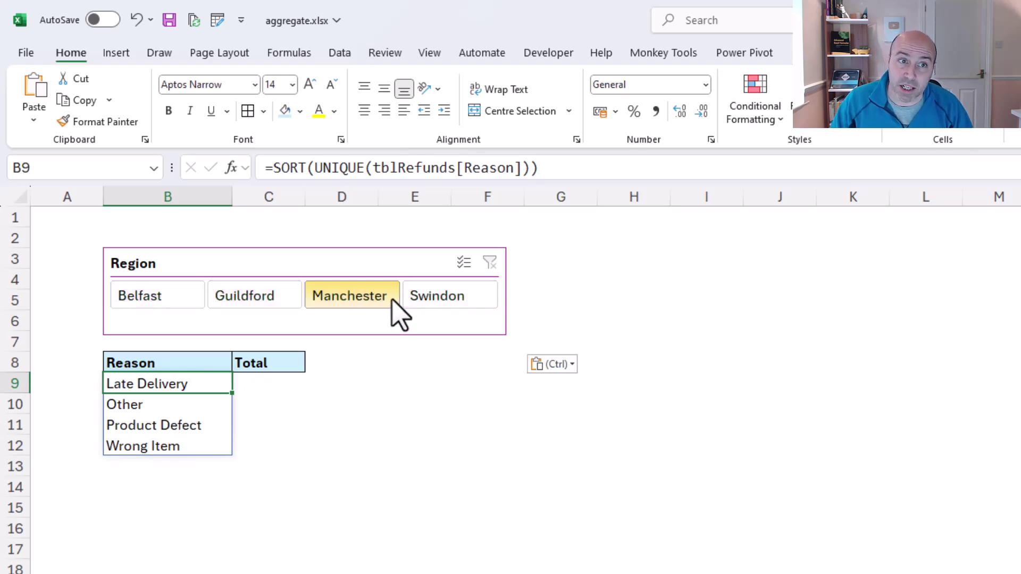
left_click(451, 304)
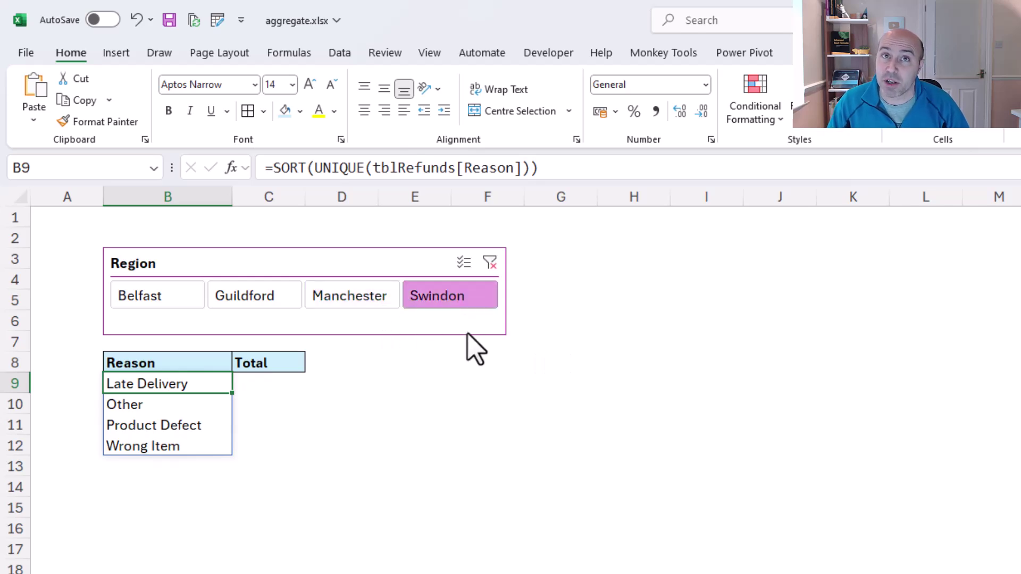
Step: Clear the Region filter and start =SUMIFS(tblRefunds[Refund Amount] in C9
left_click(268, 383)
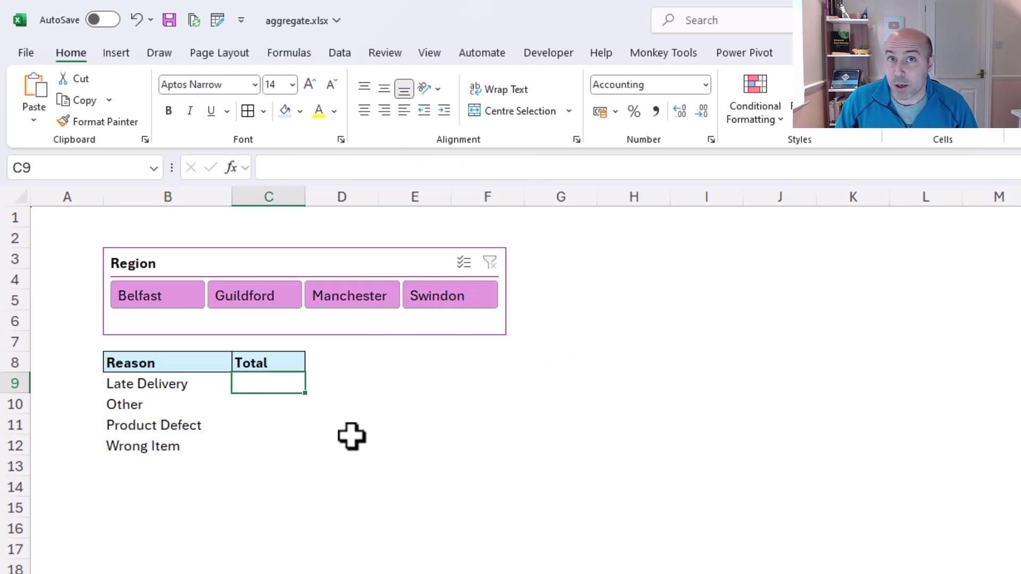
type("=sumi")
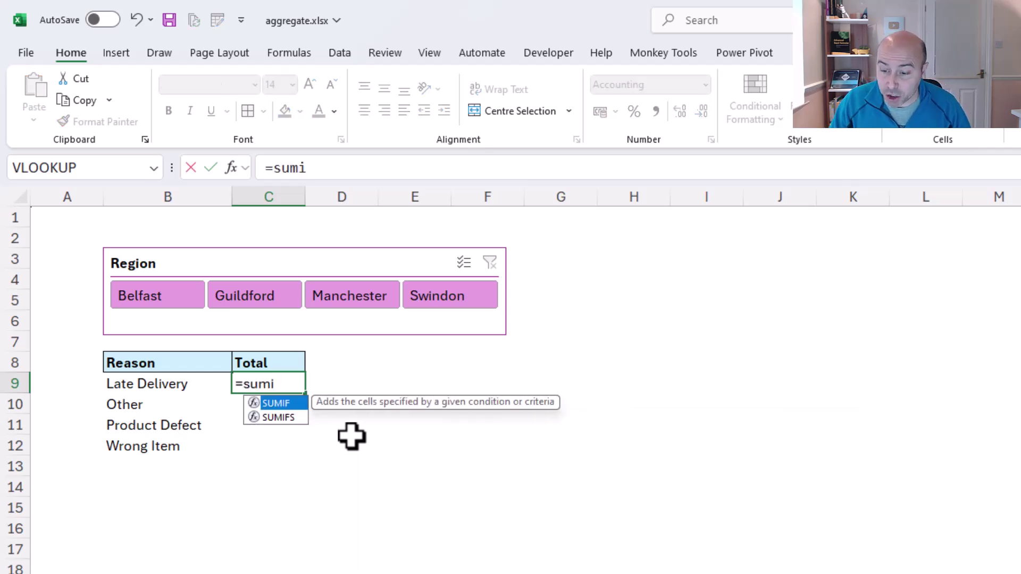
key("Down")
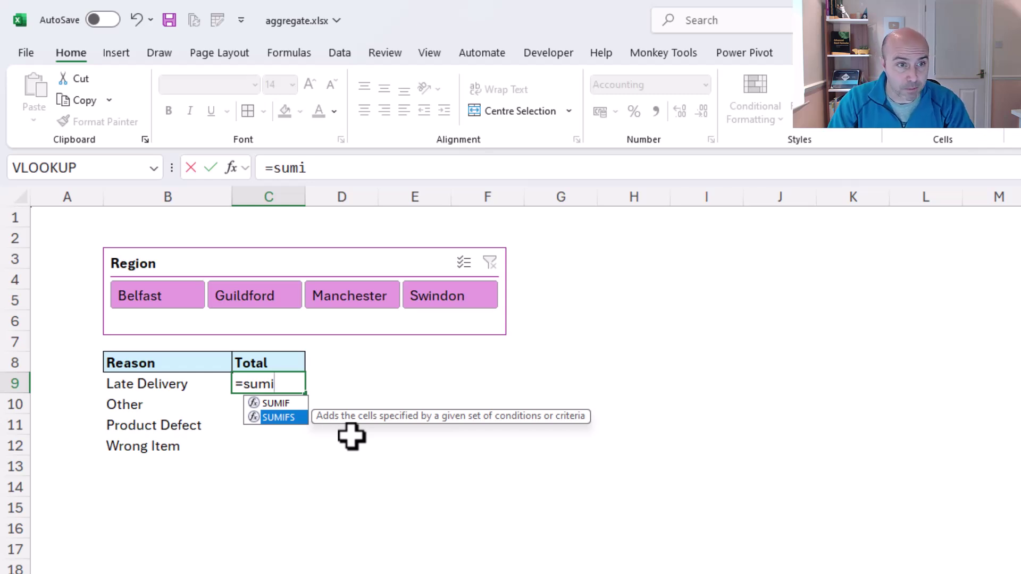
key("Tab")
type("tbl")
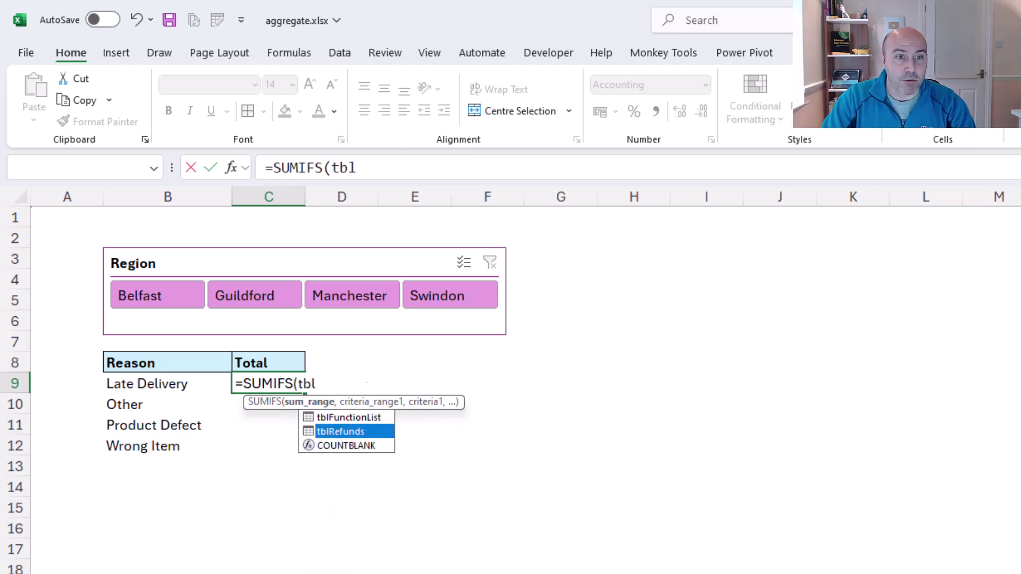
key("Tab")
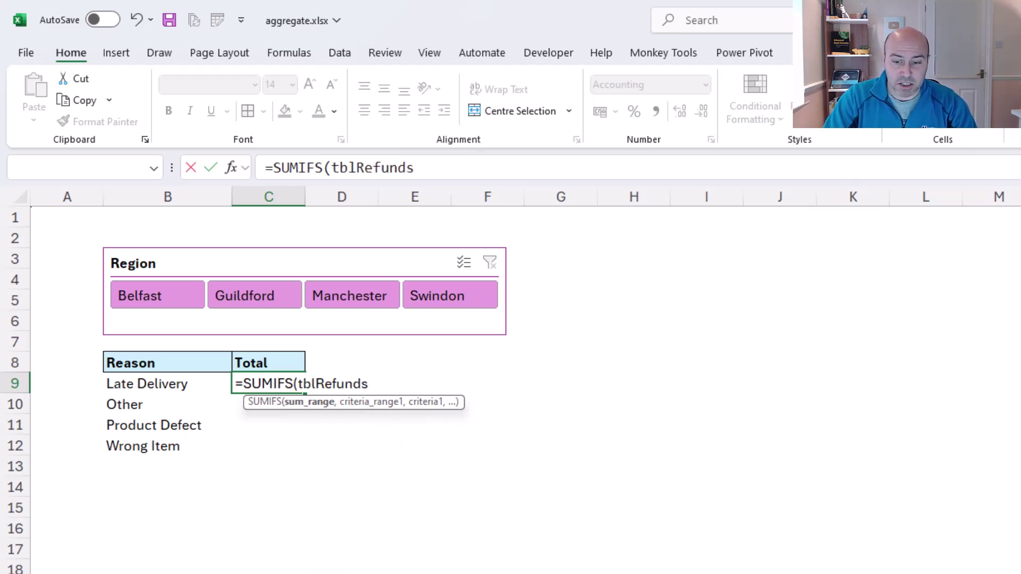
type("[")
key("Down")
key("Down")
key("Down")
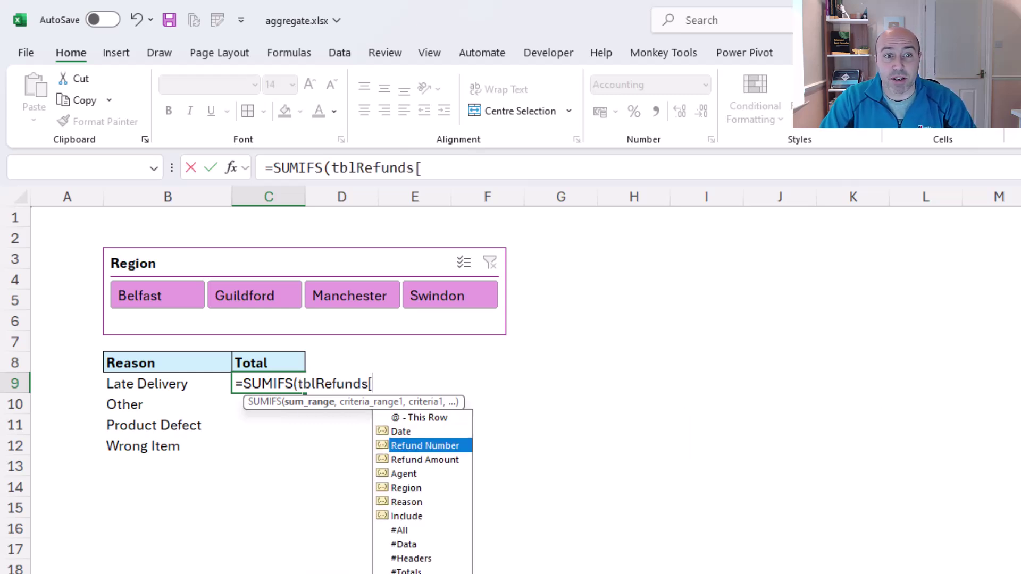
key("Tab")
Step: Add tblRefunds[Reason] as the formula's first criteria range
type("],")
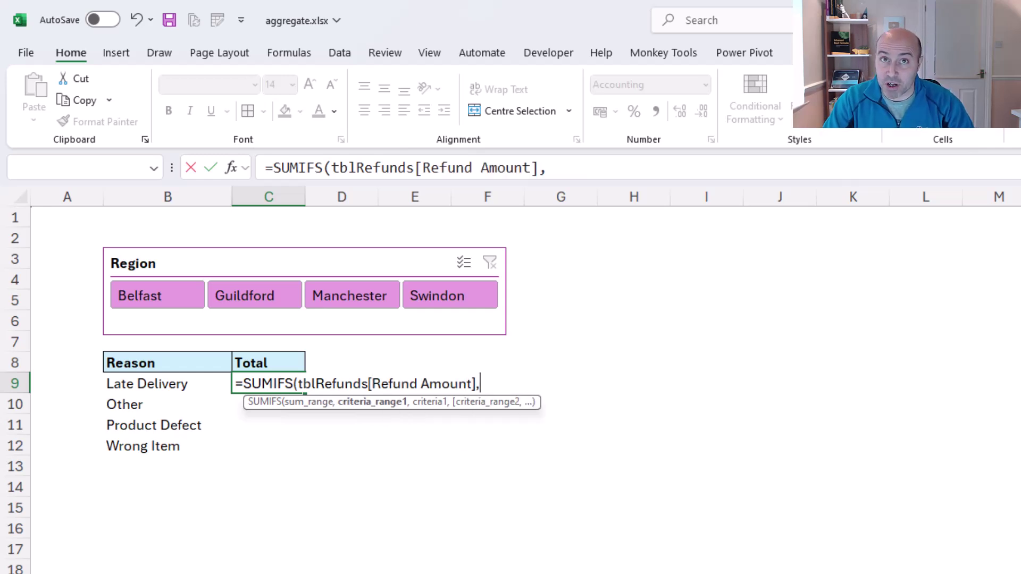
type("tbl")
key("Down")
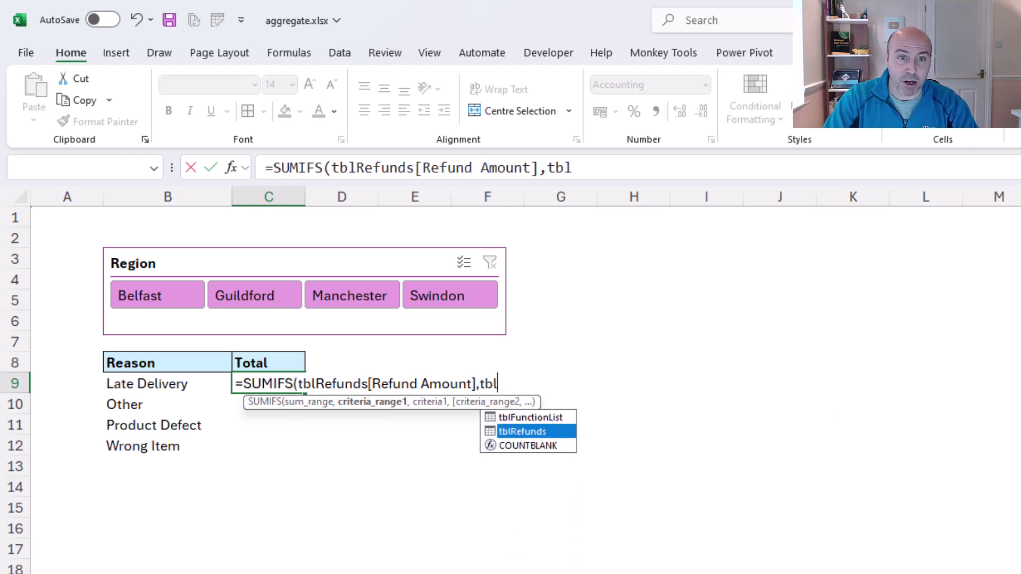
key("Tab")
type("[")
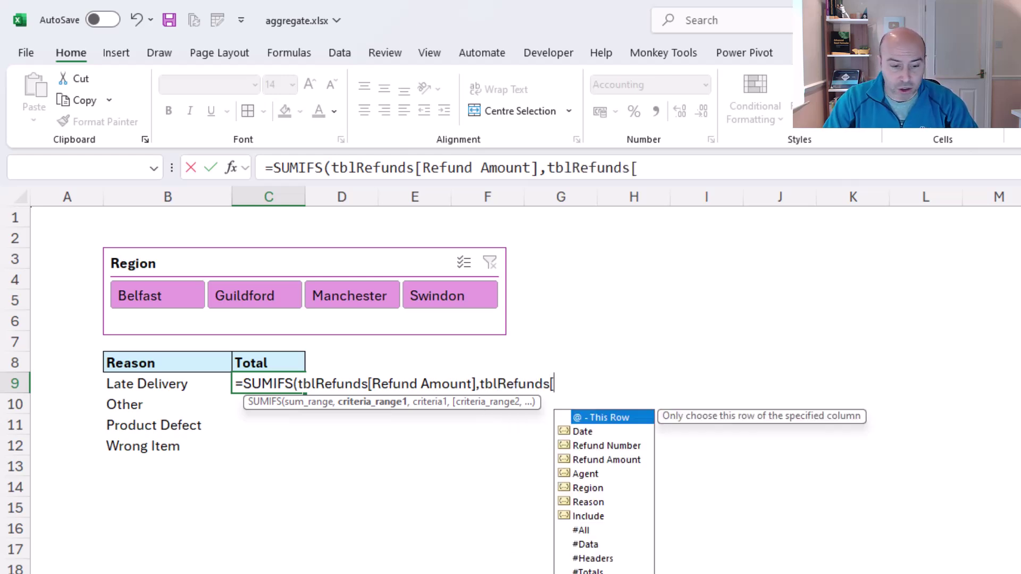
key("Down")
key("Down")
key("Down")
key("Down")
key("Down")
key("Down")
key("Tab")
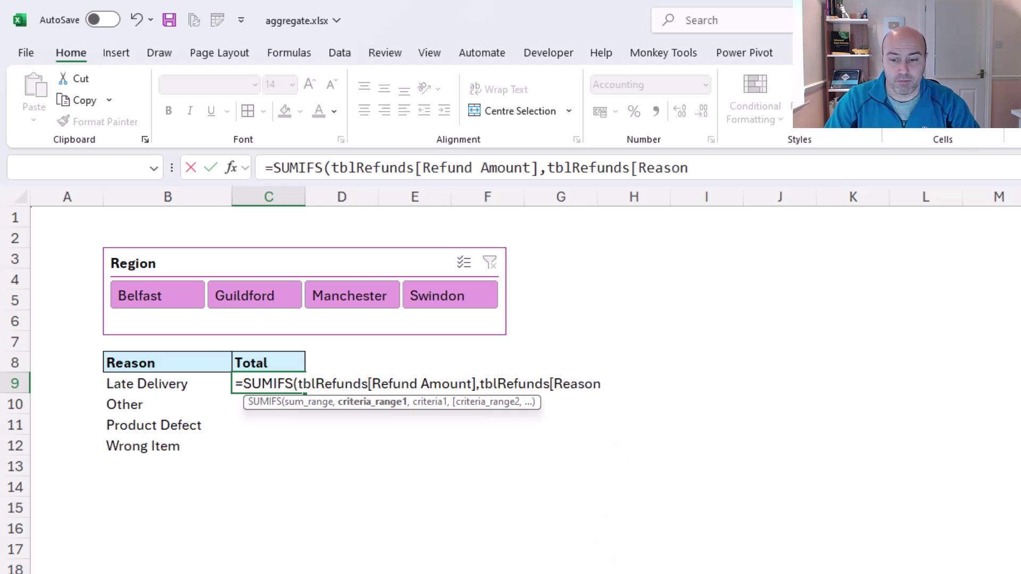
type("],")
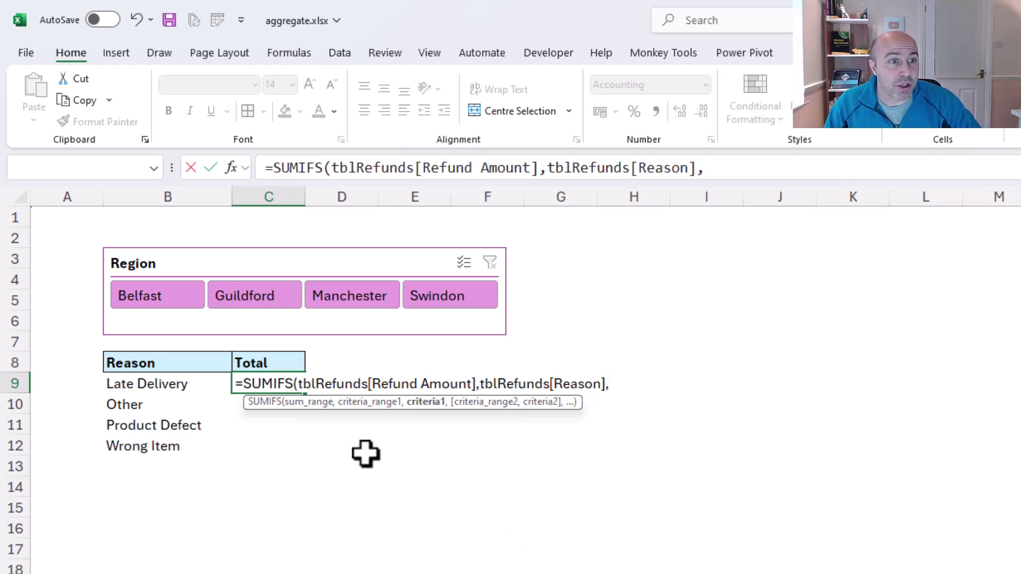
Step: Add criterion B9# and a second condition tblRefunds[Include] equal to 1
left_click(160, 383)
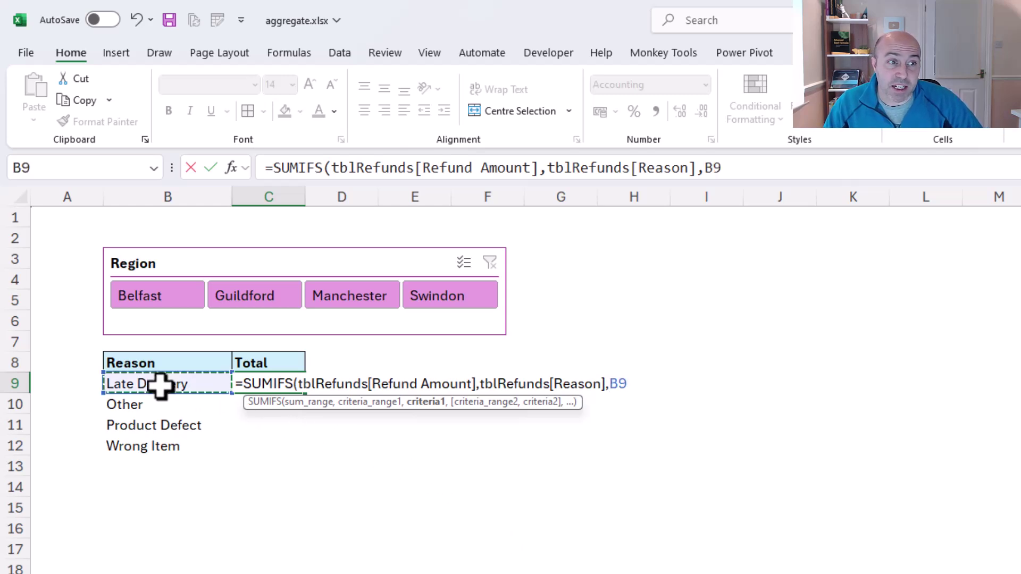
type("#")
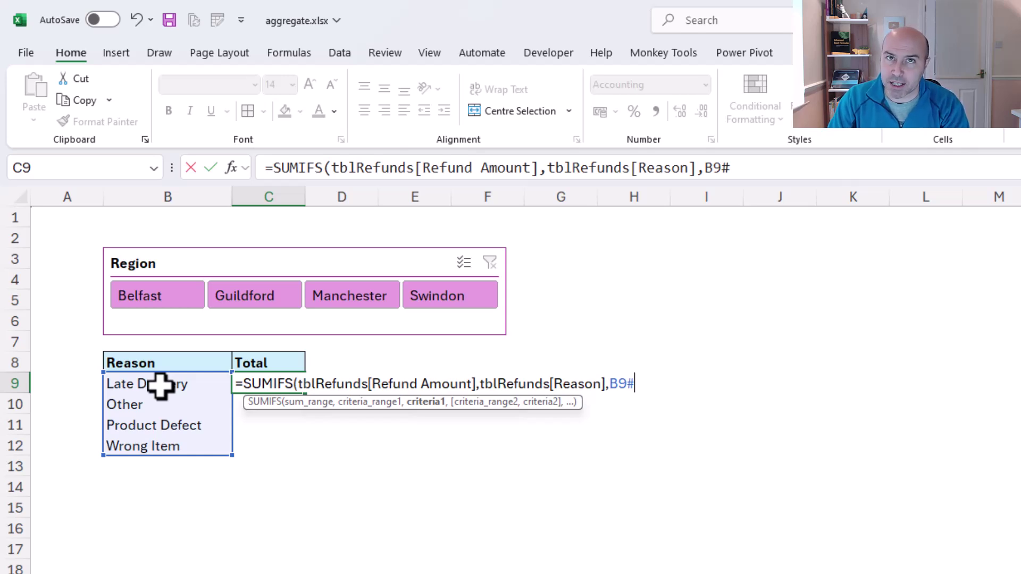
type(",tb")
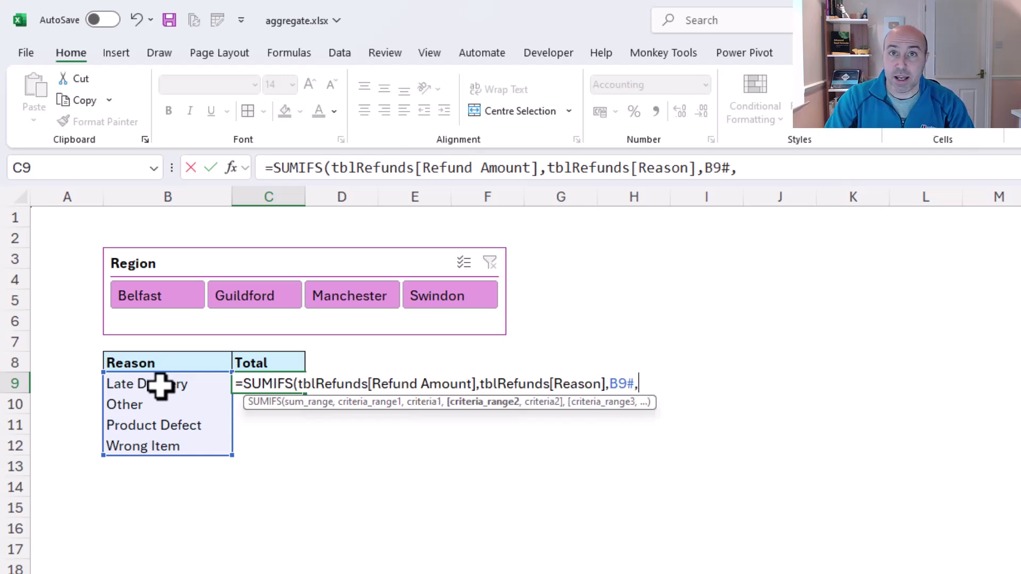
type("l")
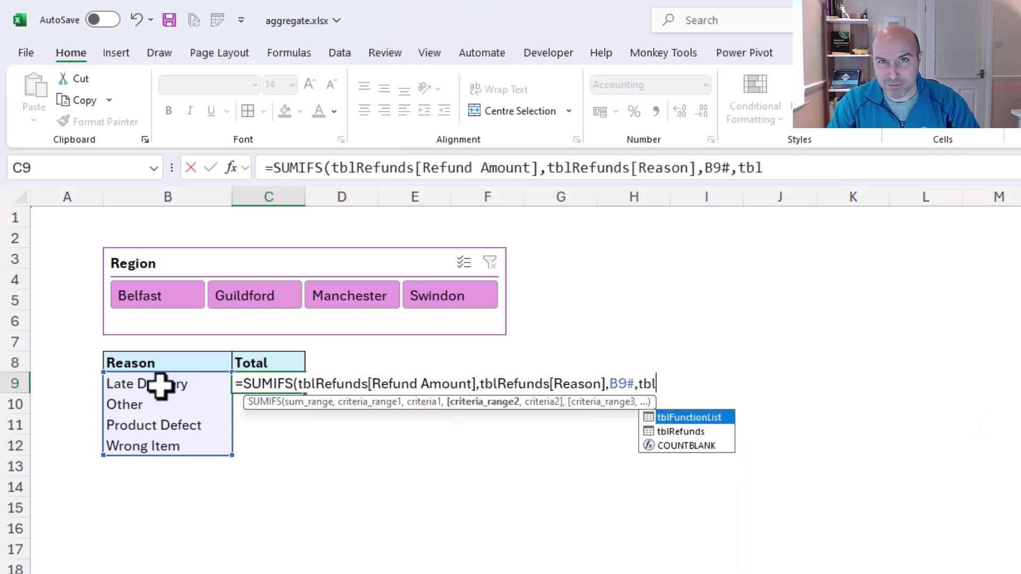
key("Down")
key("Tab")
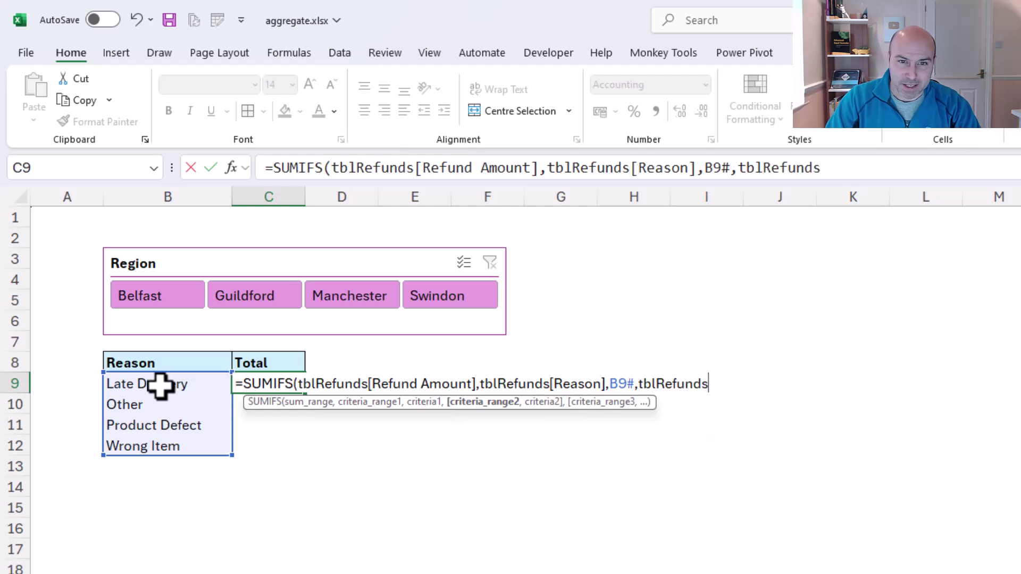
type("[")
key("Down")
key("Down")
key("Down")
key("Down")
key("Down")
key("Down")
key("Down")
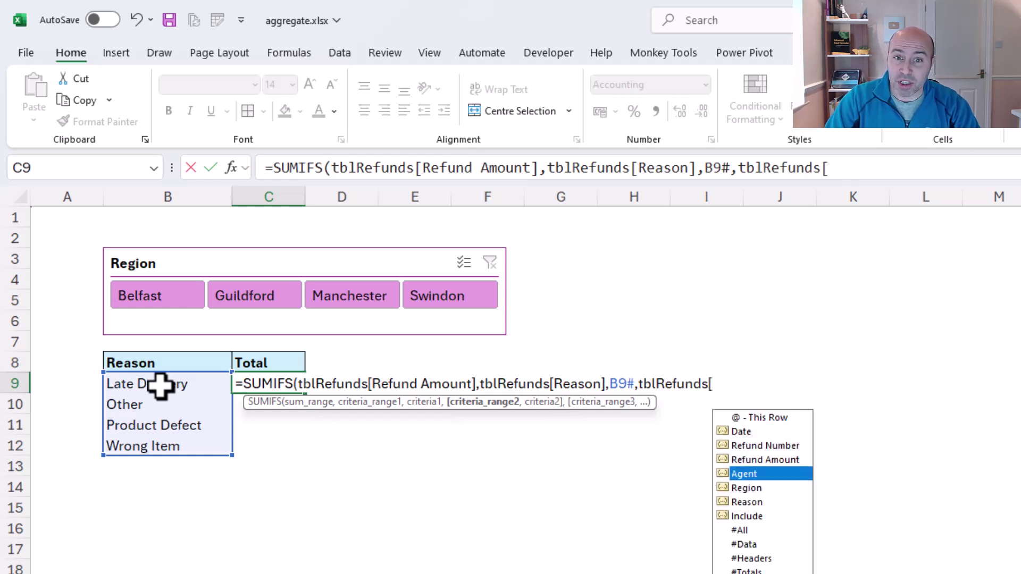
key("Tab")
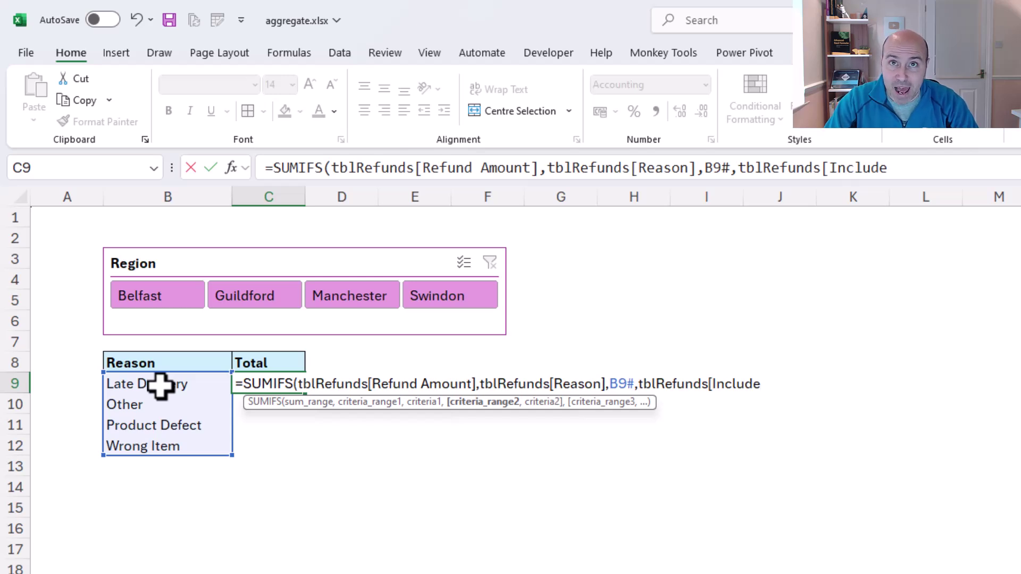
type("],")
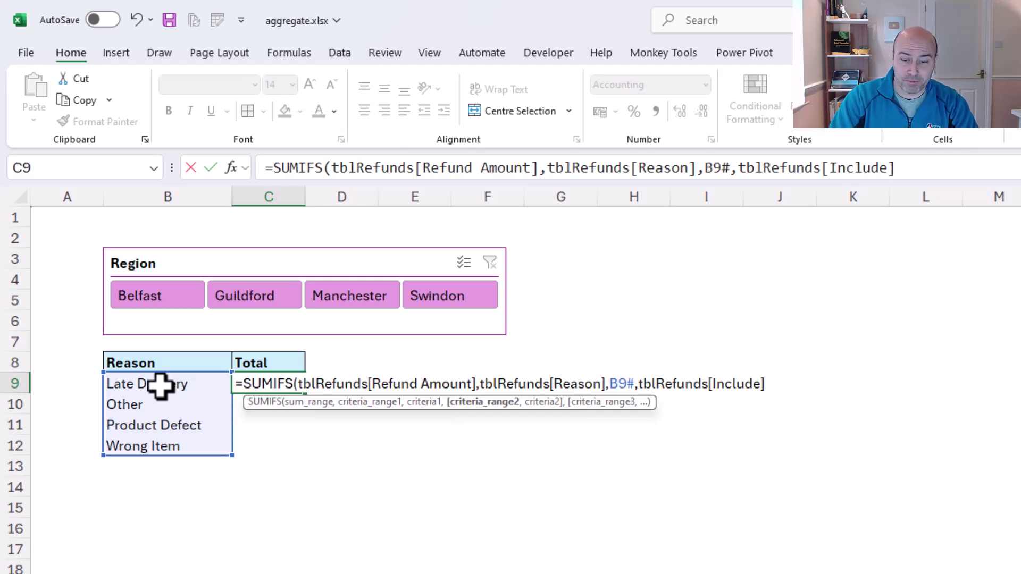
type("1")
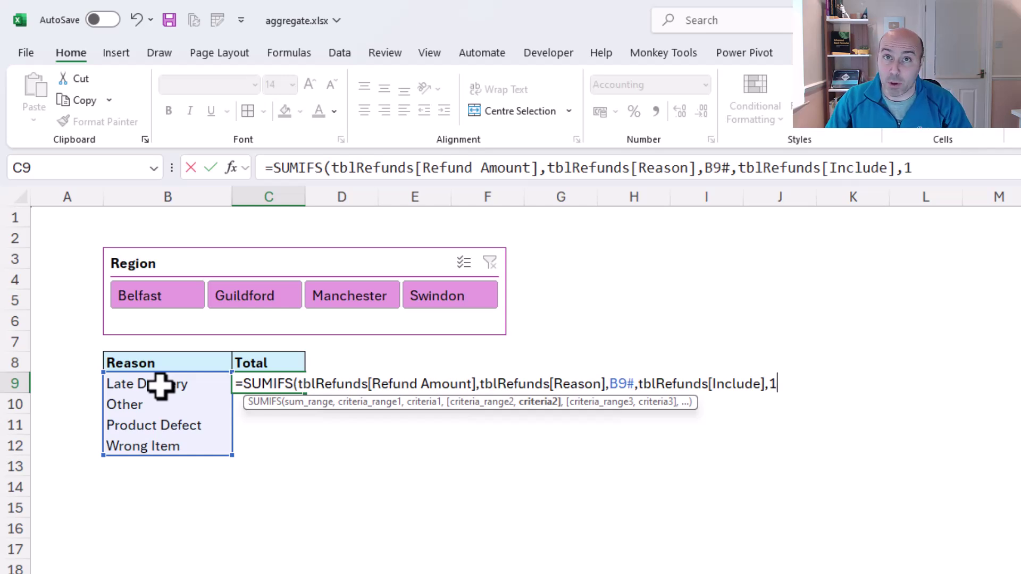
Step: Commit the SUMIFS so totals spill into C9:C12, then filter Belfast, Guildford, Swindon, Manchester, Guildford
type(")")
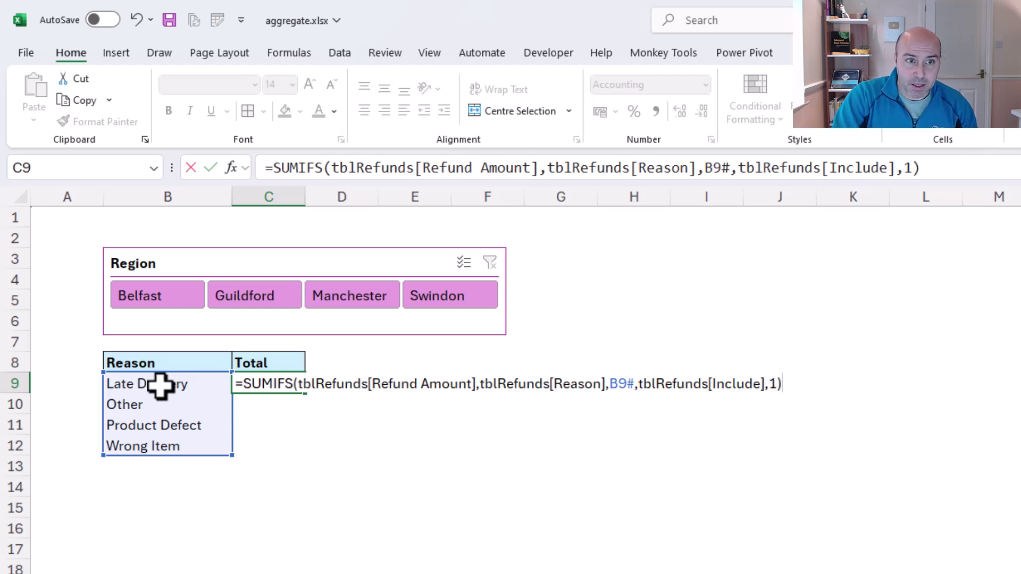
key("Return")
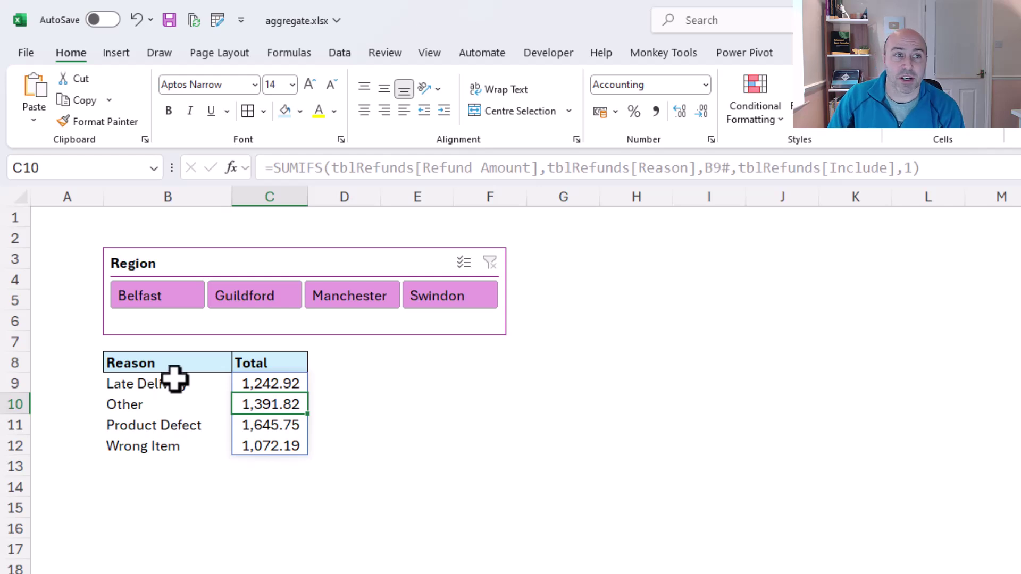
left_click(183, 301)
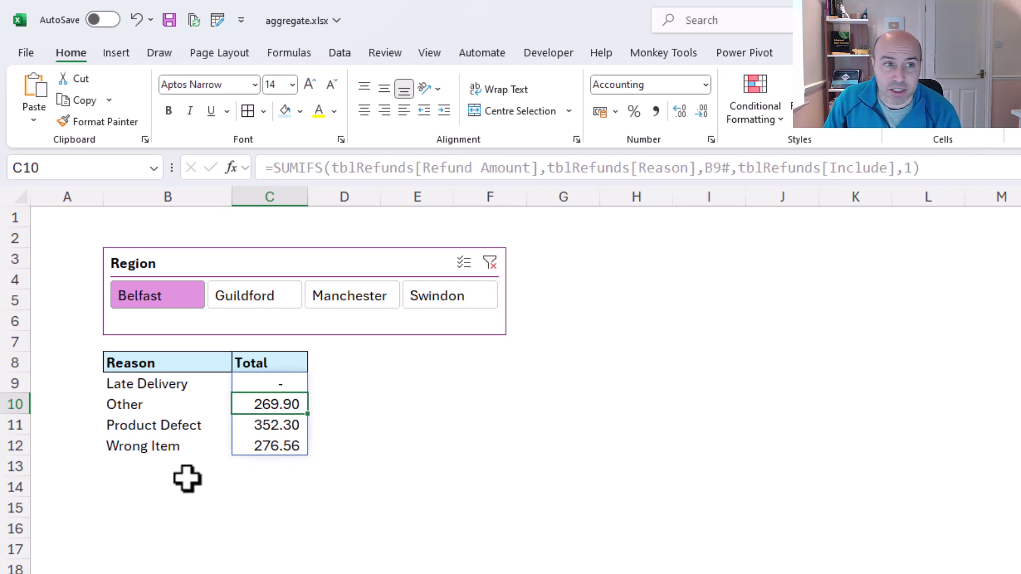
left_click(271, 314)
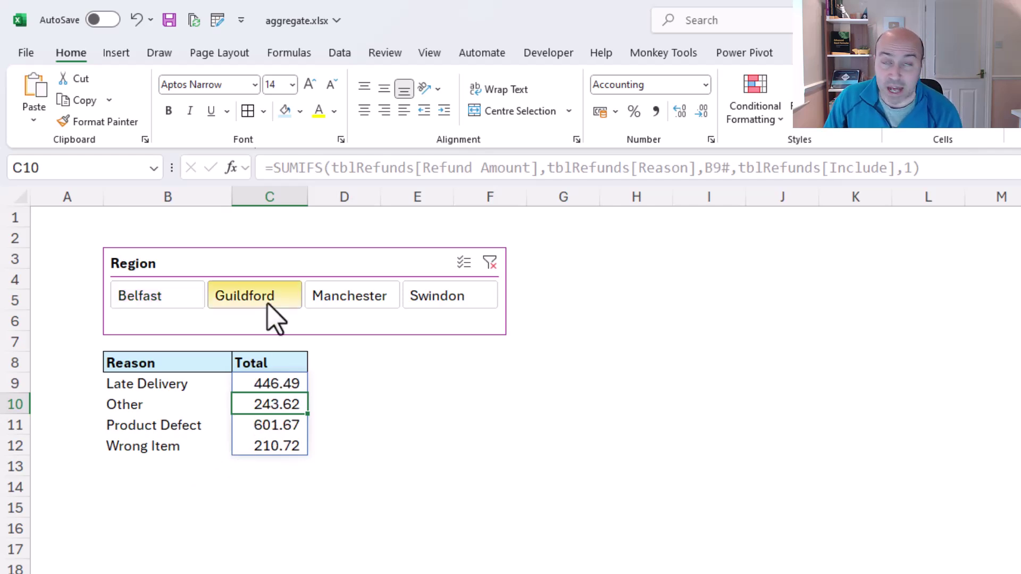
left_click(446, 297)
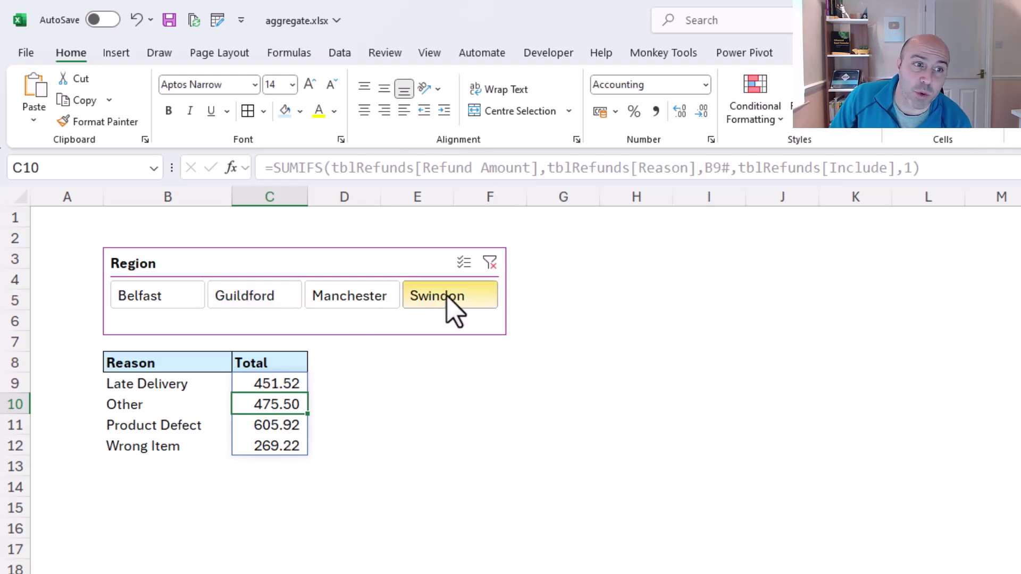
left_click(394, 293)
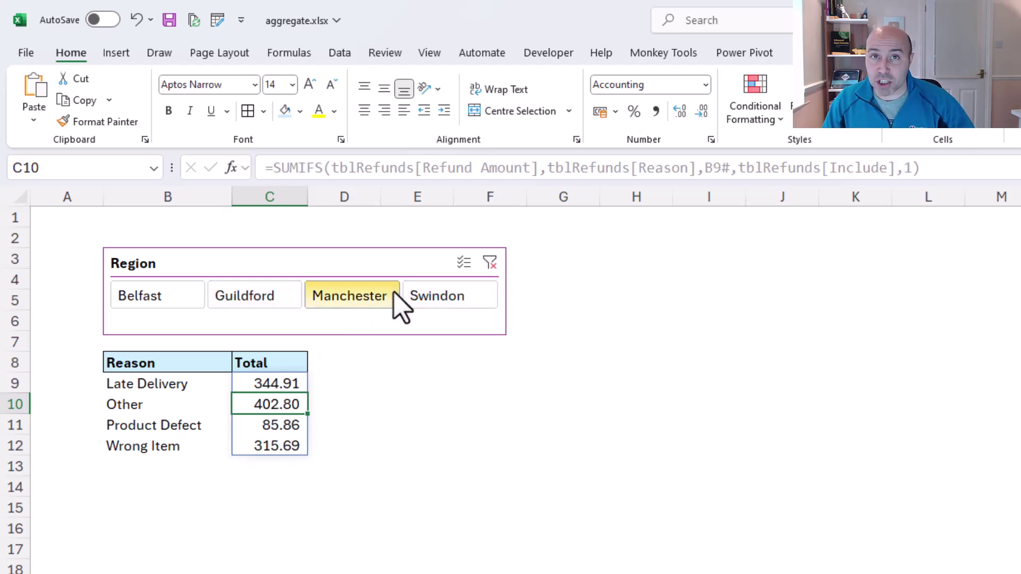
left_click(301, 301)
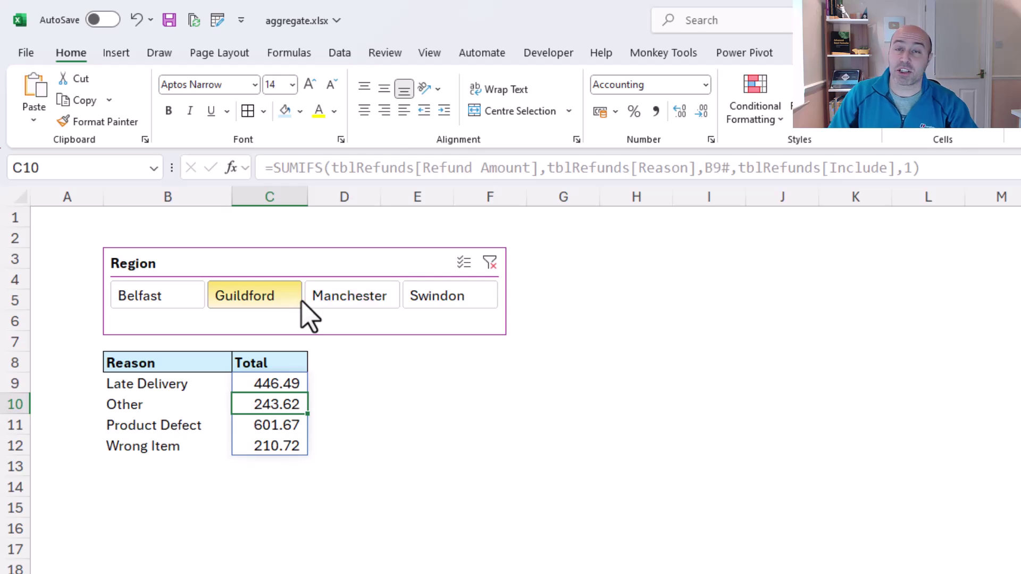